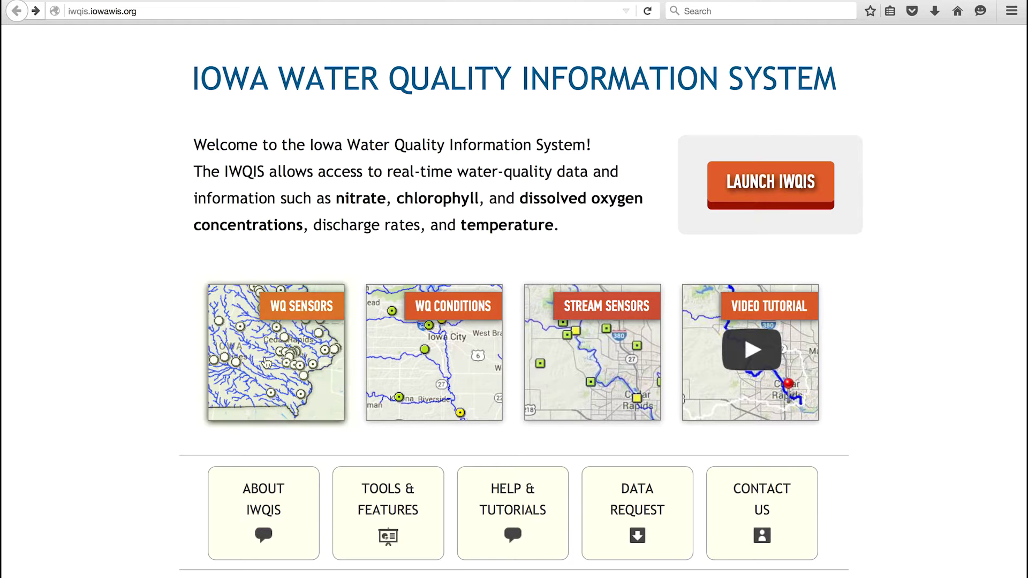
On the WQ Sensors map, pull up MORE DATA for the Iowa River, Iowa City sensor WQS0001
click(266, 364)
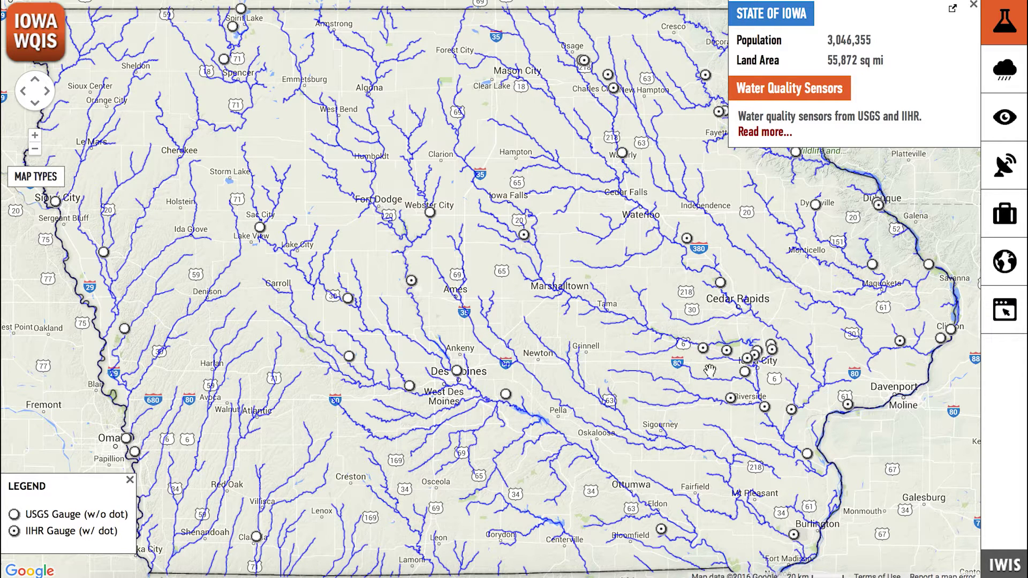
click(757, 360)
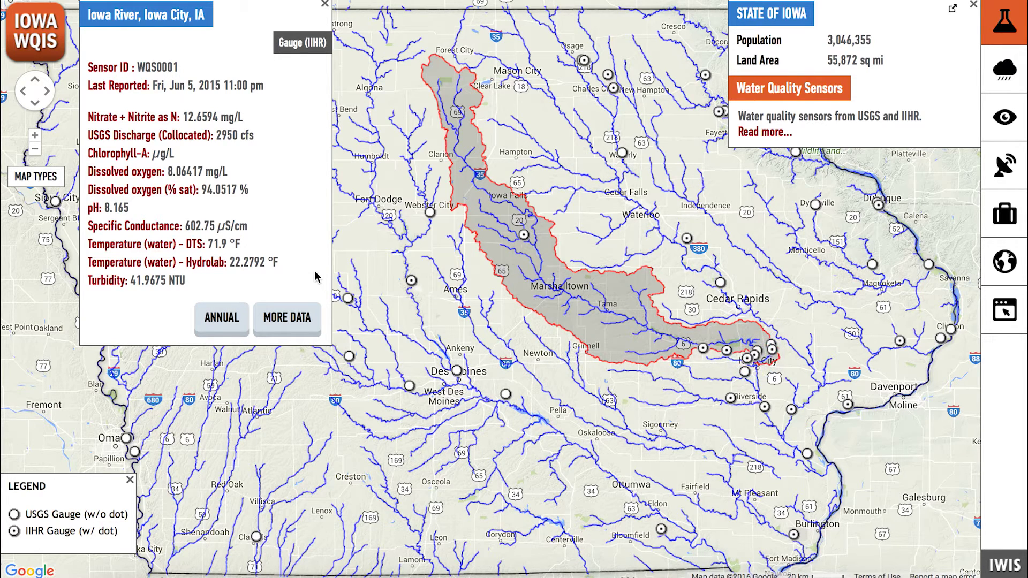
click(293, 324)
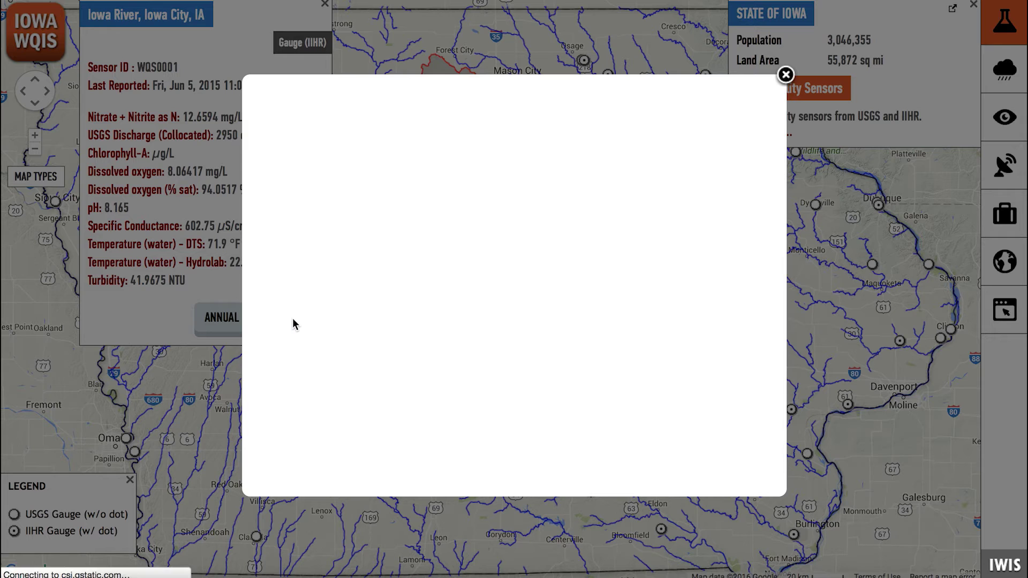
Plot Load on the Iowa City gauge chart, then close the gauge window
mouse_move(715, 480)
mouse_down()
mouse_move(367, 488)
mouse_move(720, 478)
mouse_up()
click(486, 226)
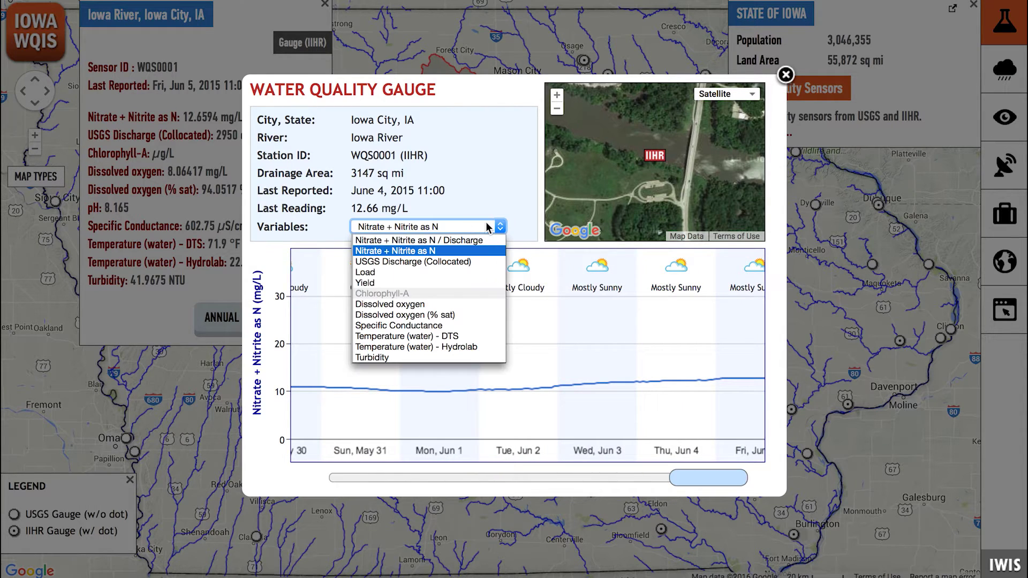
click(412, 273)
click(687, 482)
drag(688, 482, 506, 481)
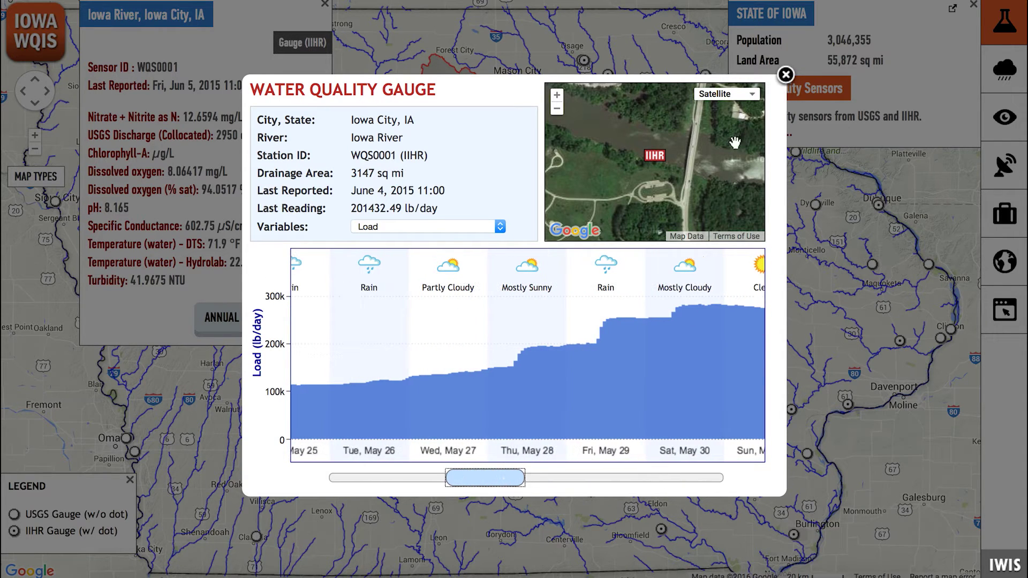
click(785, 74)
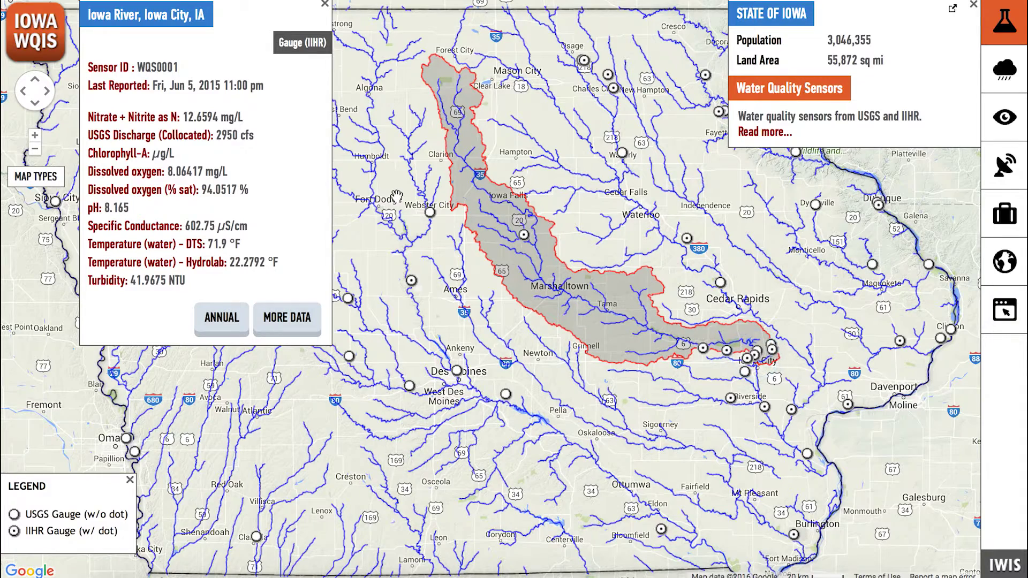
Compare 2015 and 2014 Daily Accumulated Load in the annual view, panned to June–November
click(222, 319)
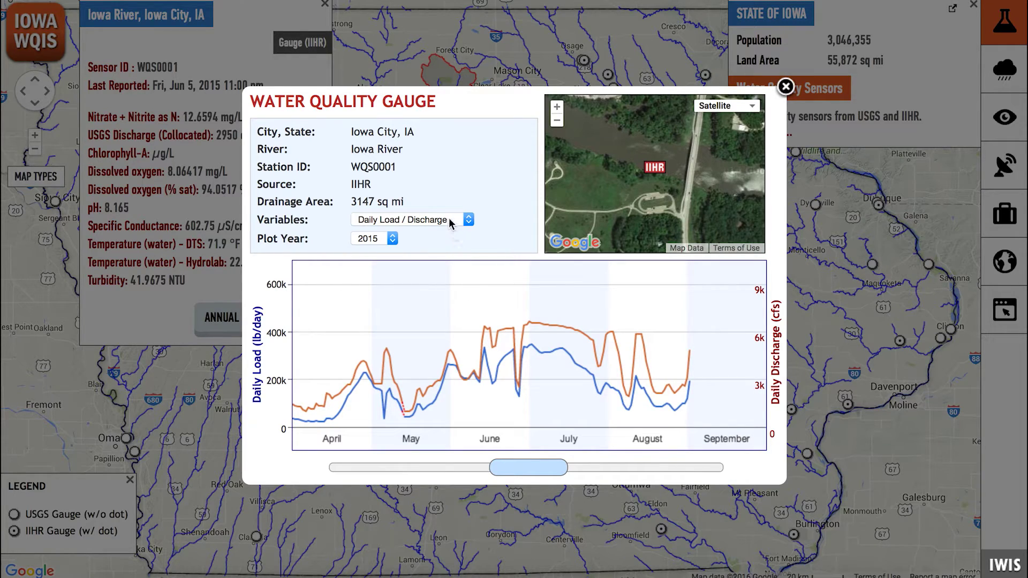
click(451, 224)
click(399, 240)
click(399, 238)
drag(505, 467, 630, 466)
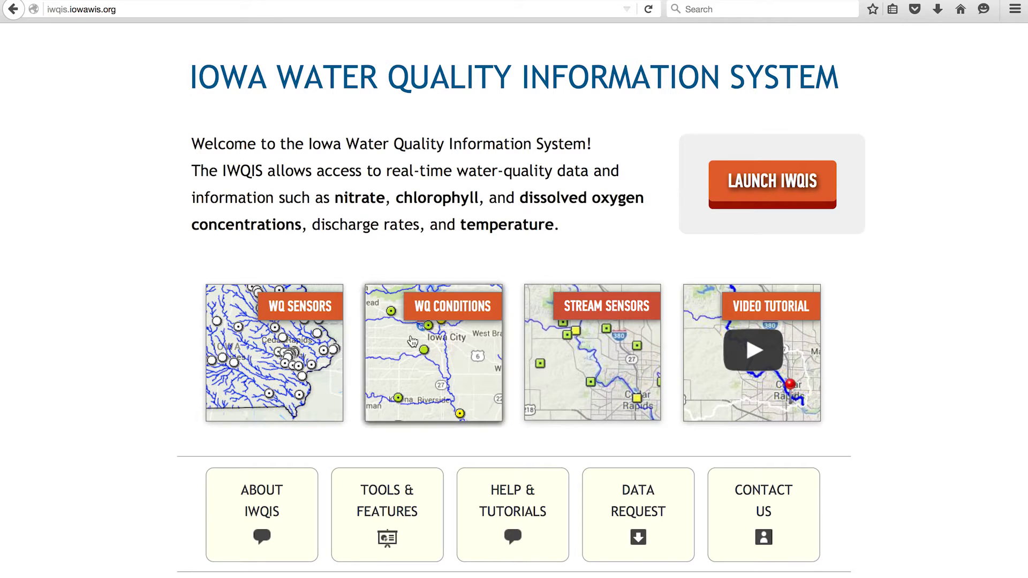
Show the WQ Conditions nitrate map with its Water Quality Conditions layer panel
click(458, 367)
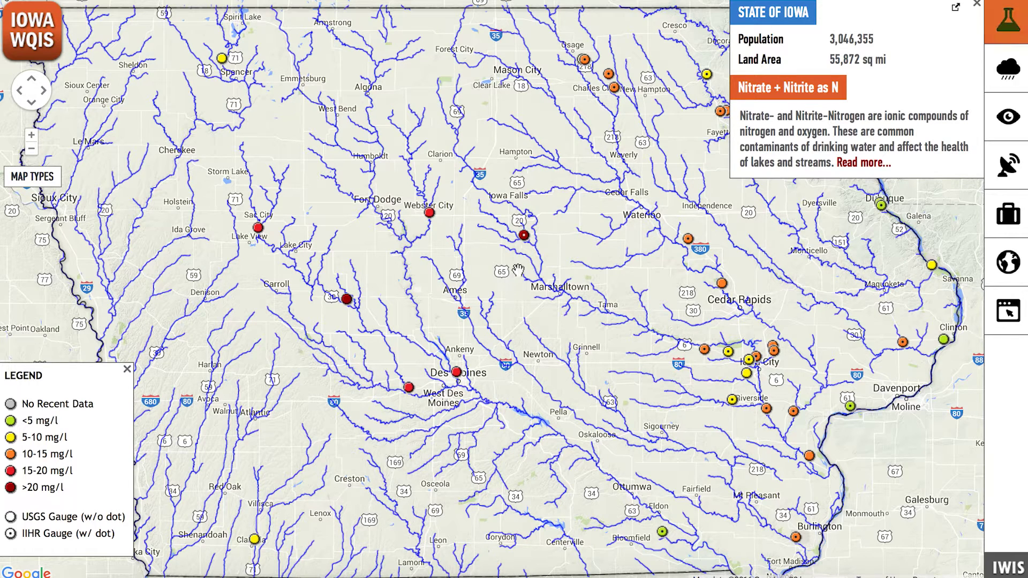
click(1003, 31)
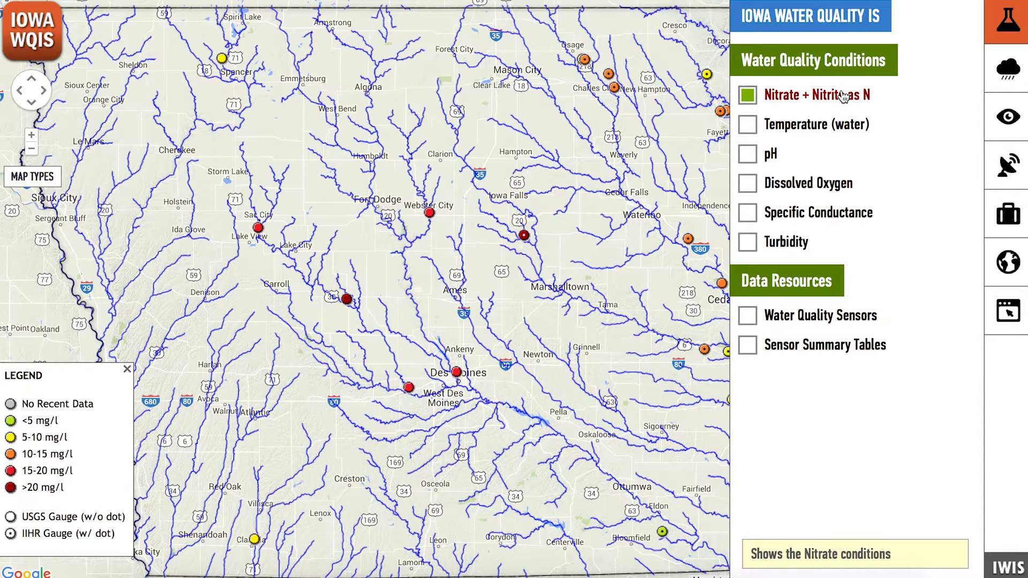
click(750, 125)
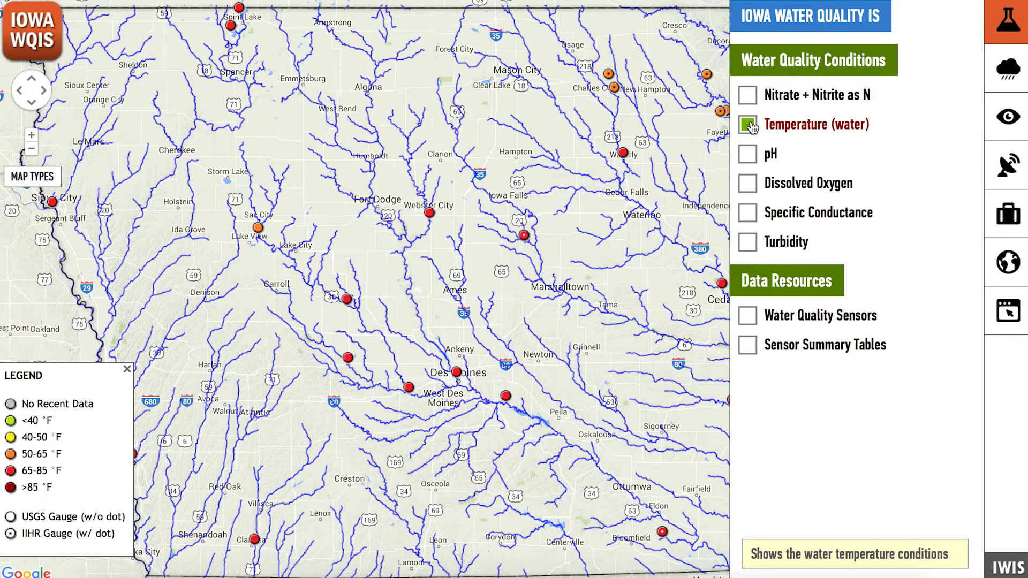
click(746, 155)
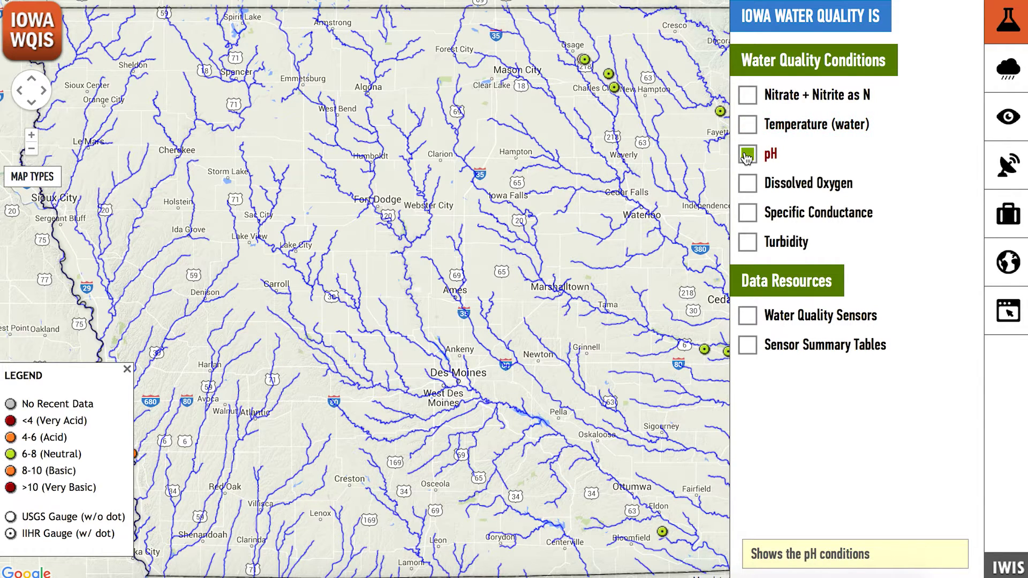
click(747, 183)
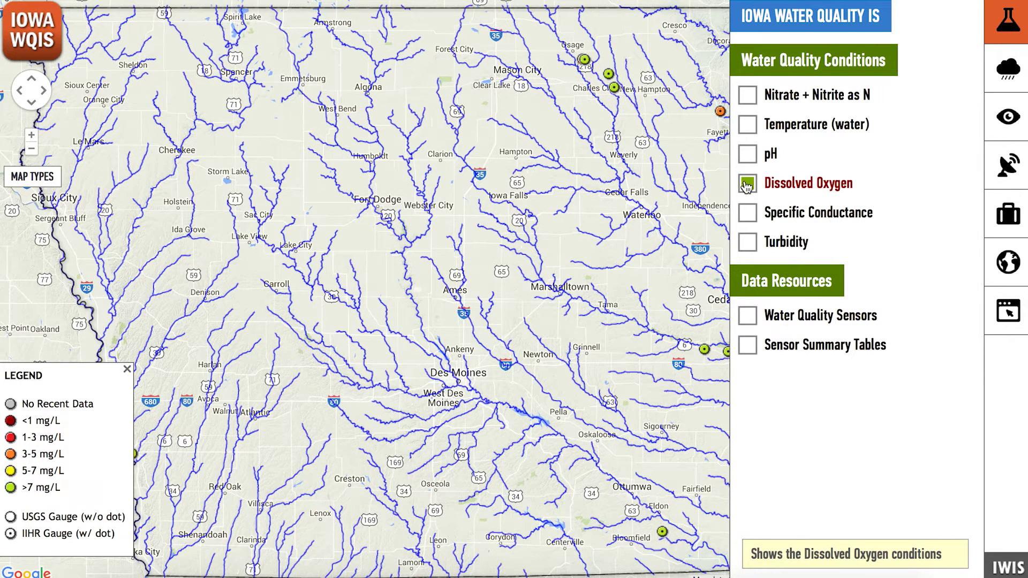
click(747, 213)
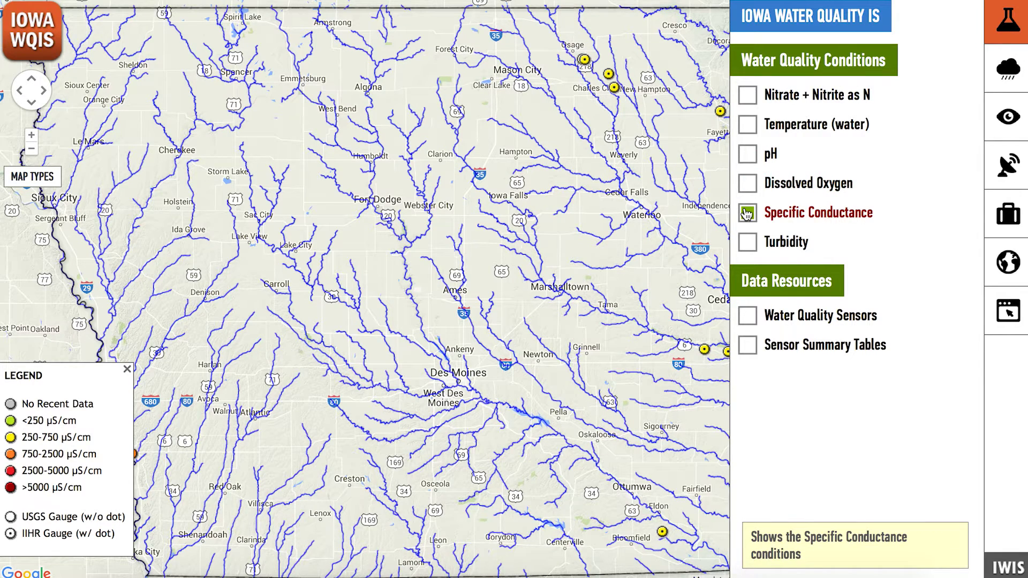
click(747, 242)
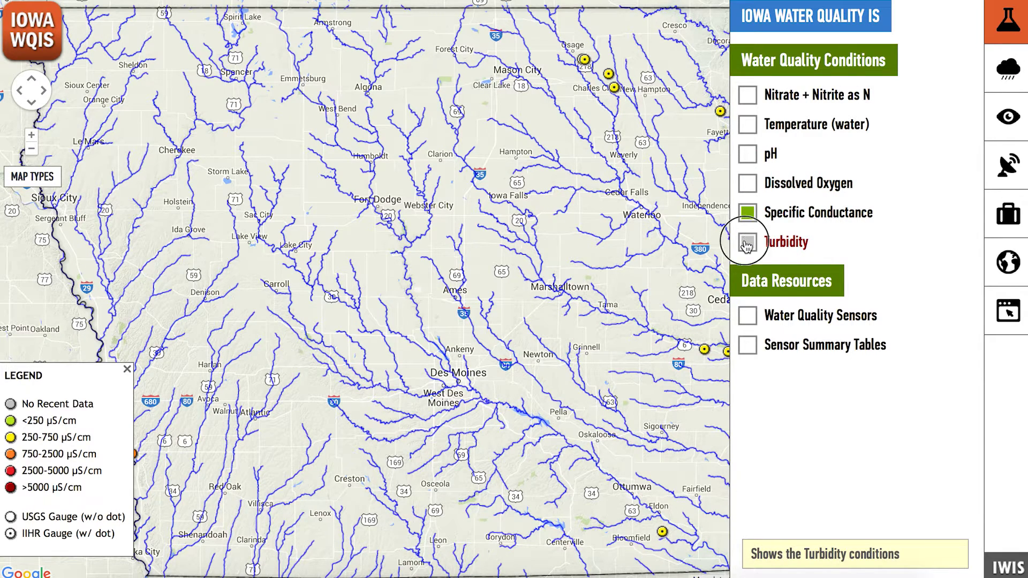
click(686, 177)
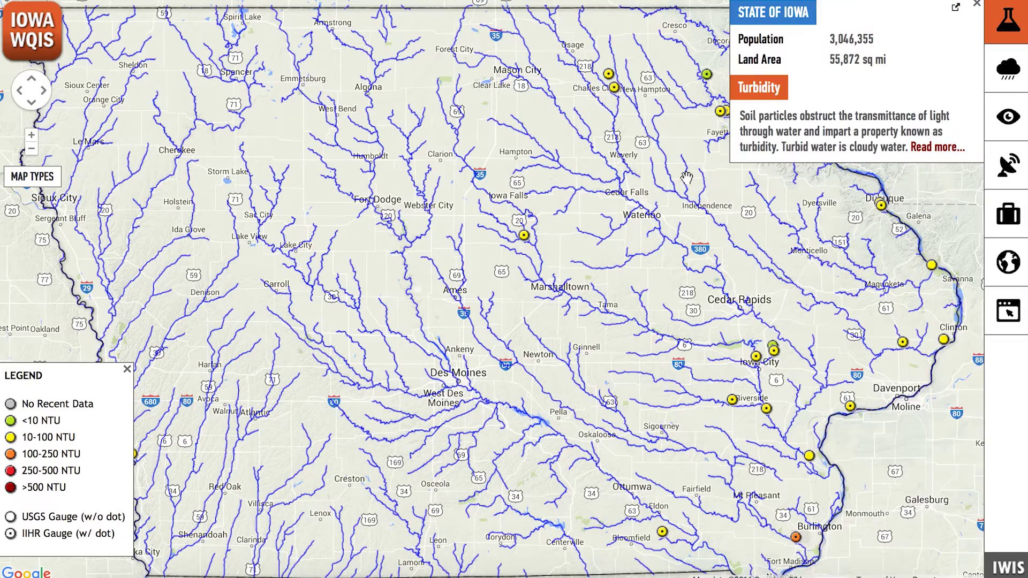
click(937, 147)
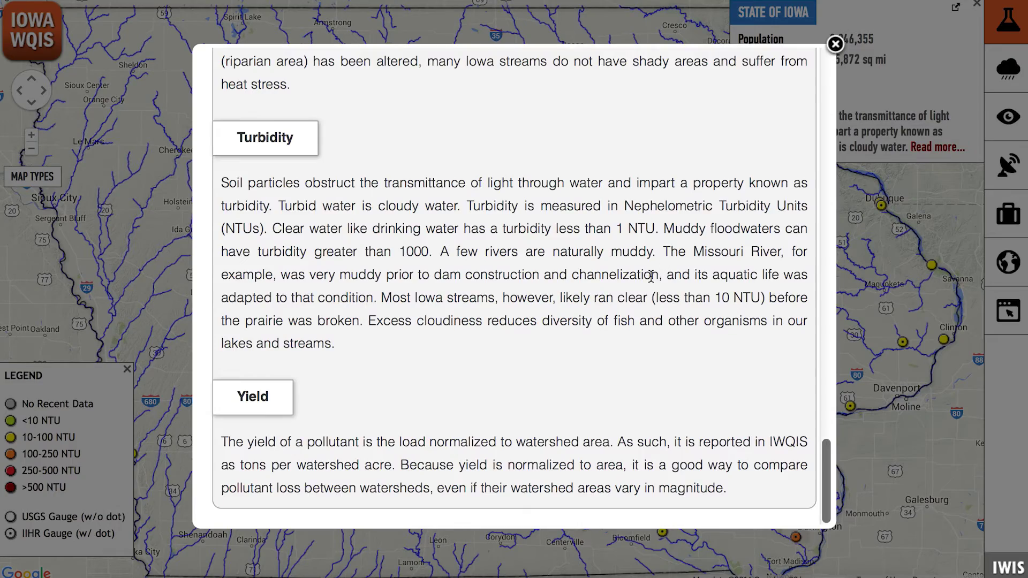
scroll(651, 277, up, 4)
scroll(651, 277, up, 10)
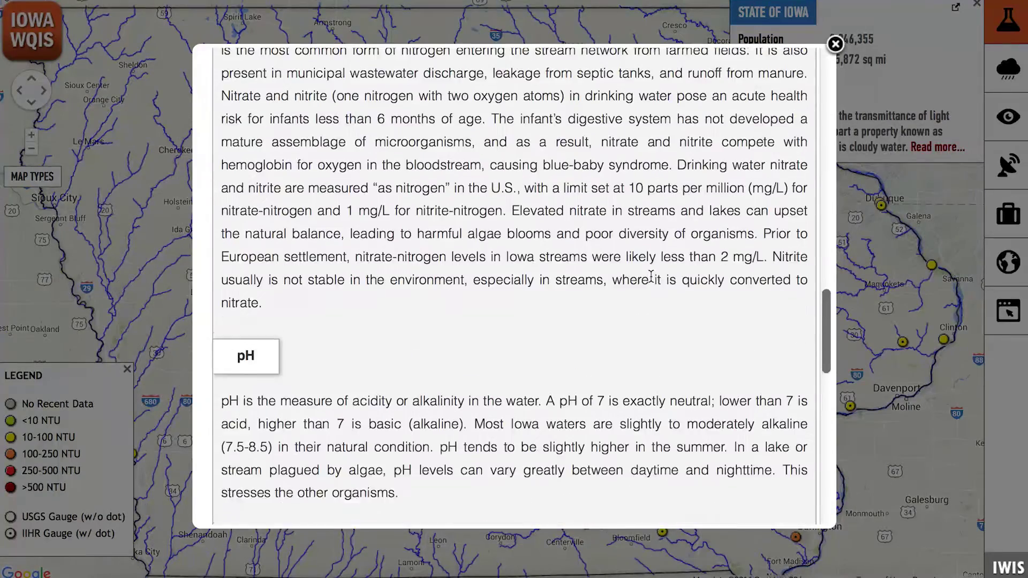
click(835, 44)
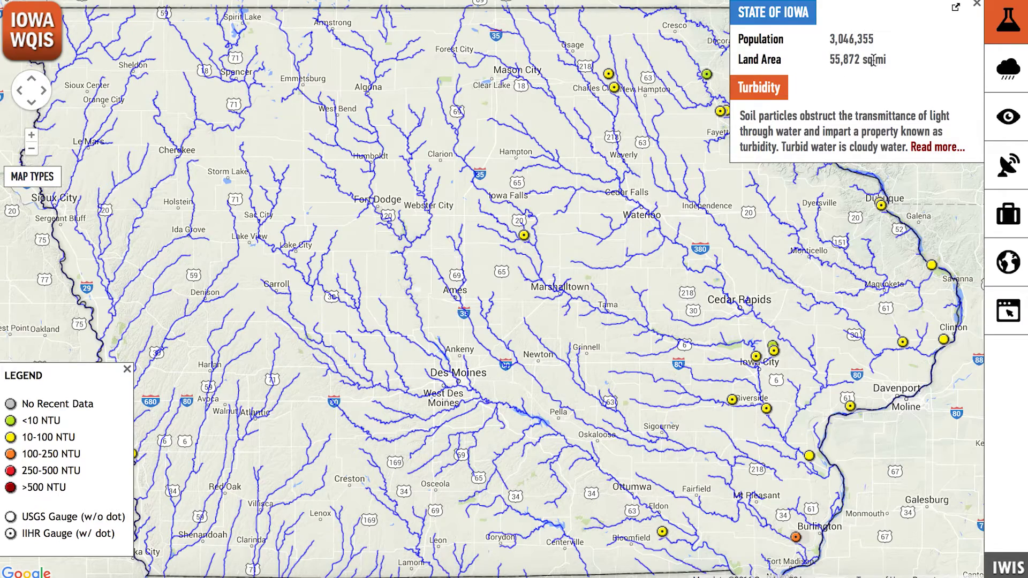
click(998, 28)
click(748, 96)
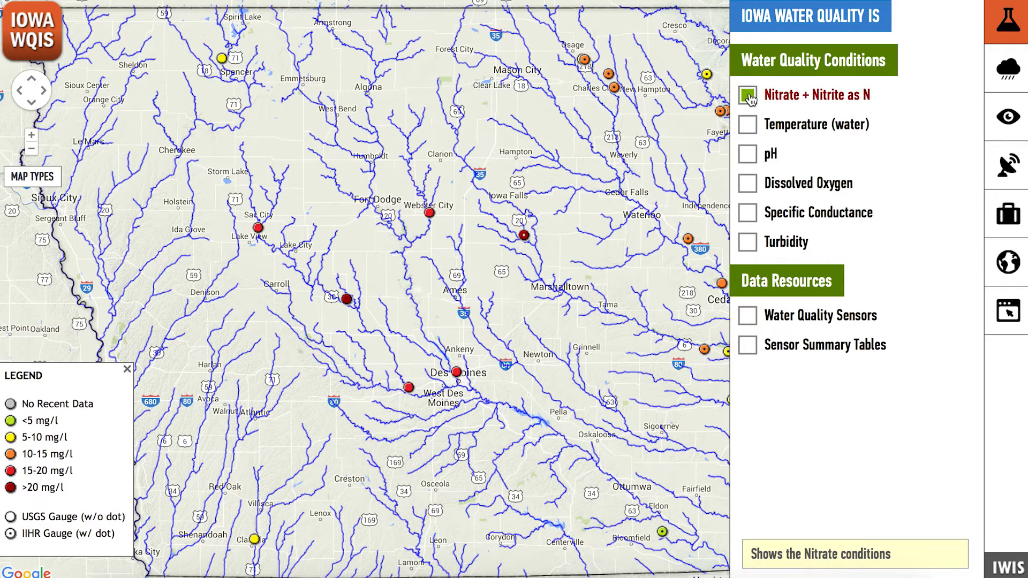
Close the layers panel and bring up nitrate gauge data for Iowa City station WQS0001
click(672, 193)
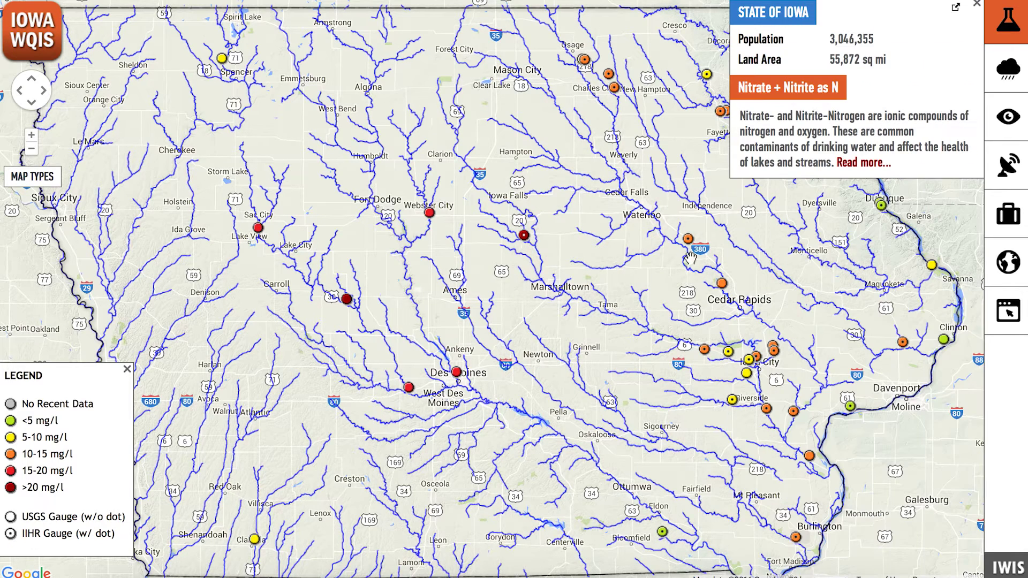
click(756, 357)
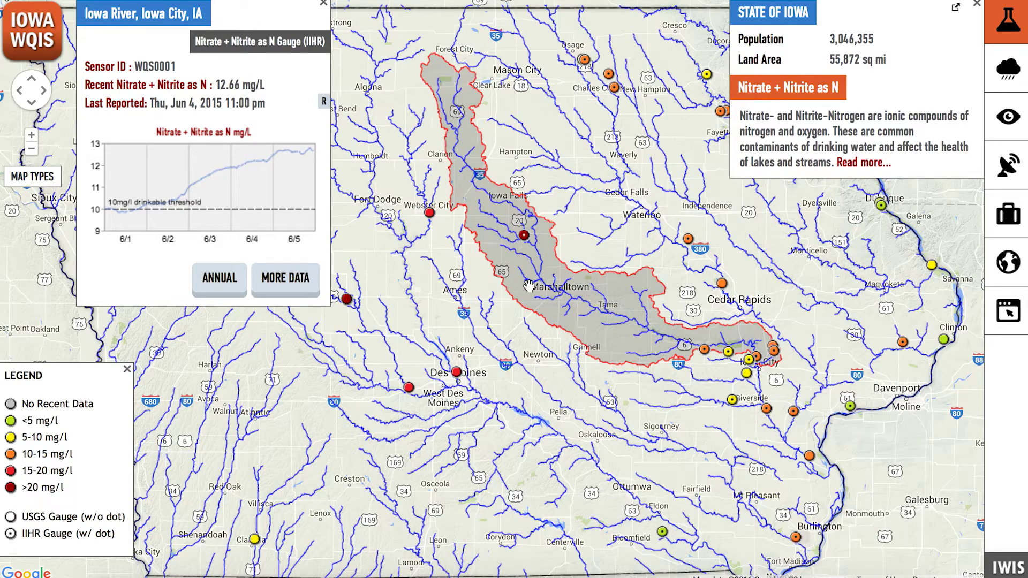
click(288, 280)
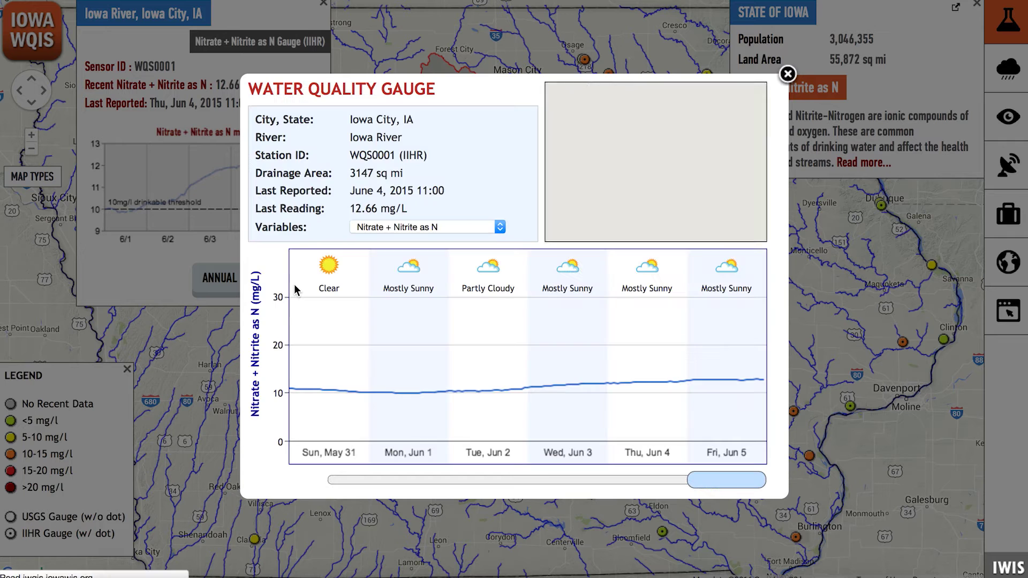
drag(727, 488, 701, 478)
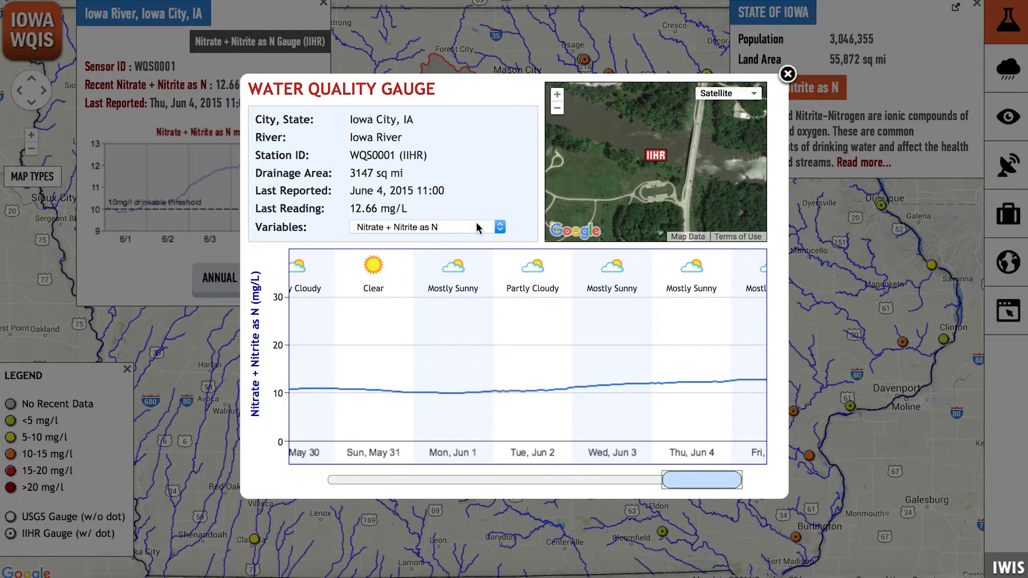
Chart USGS Discharge (Collocated), then Load, for late May at the Iowa City gauge
click(491, 229)
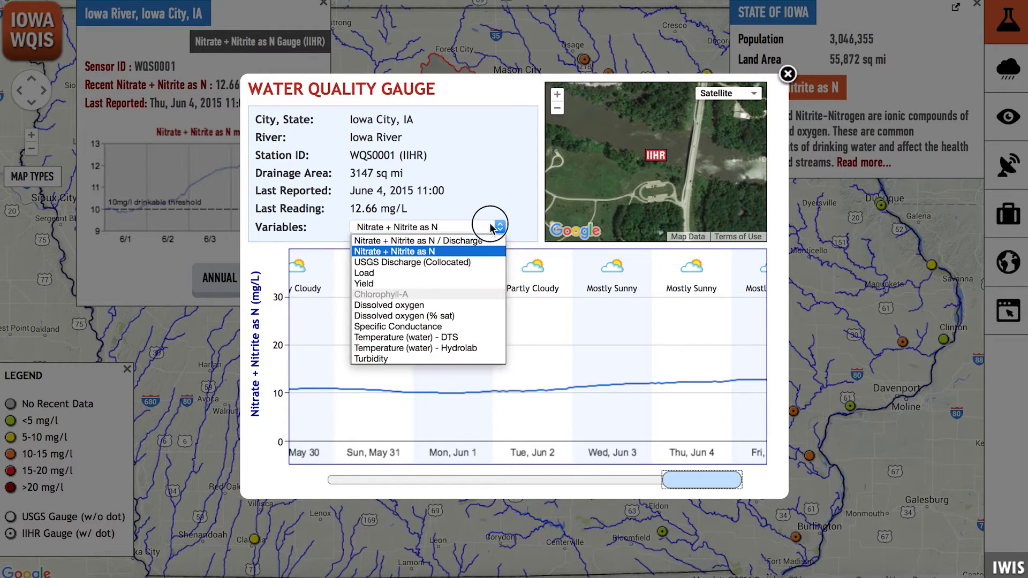
click(411, 263)
mouse_move(685, 476)
mouse_down()
mouse_move(480, 493)
mouse_move(699, 482)
mouse_up()
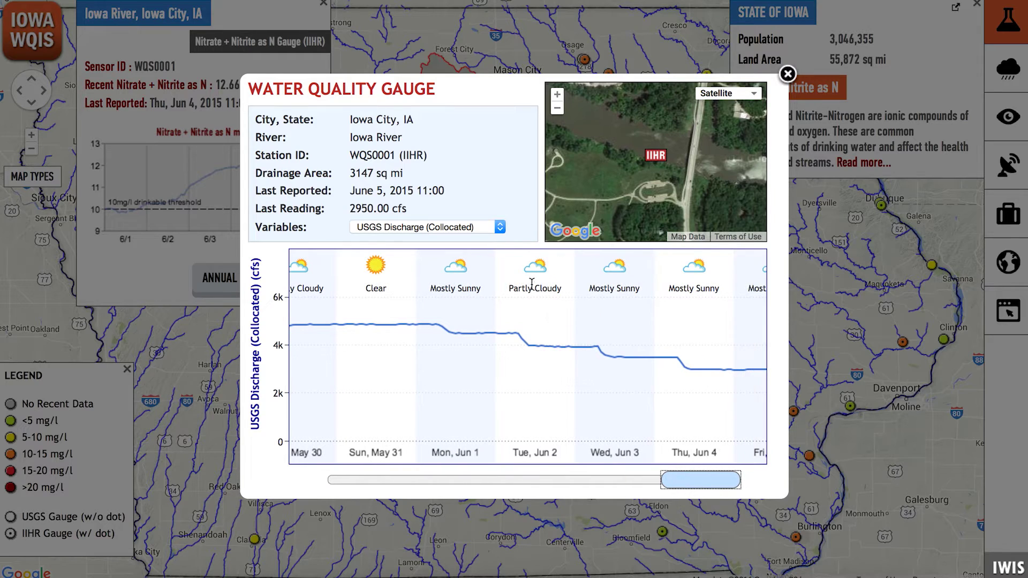
click(499, 229)
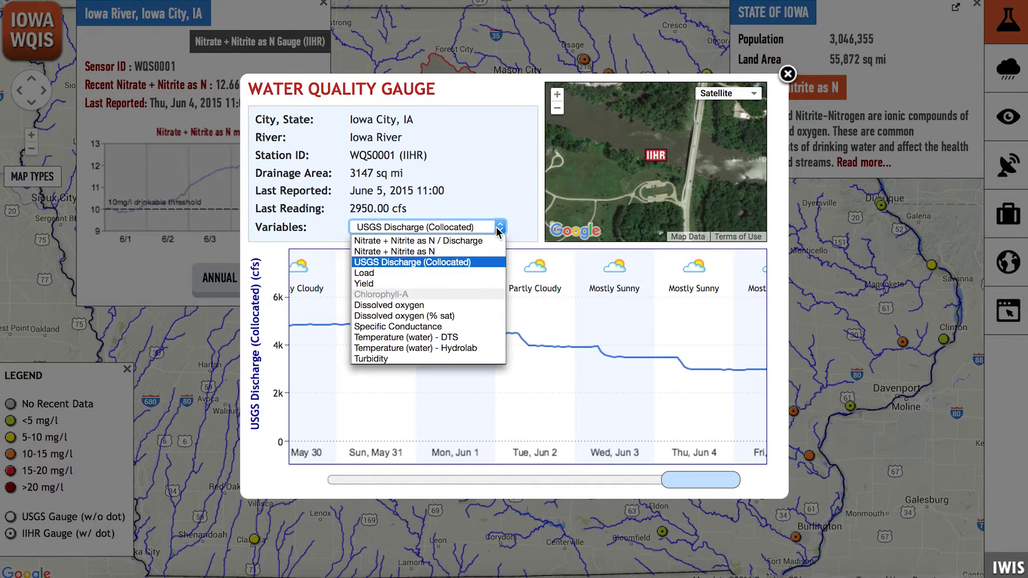
click(461, 273)
click(686, 484)
mouse_move(687, 484)
mouse_down()
mouse_move(416, 484)
mouse_move(681, 496)
mouse_up()
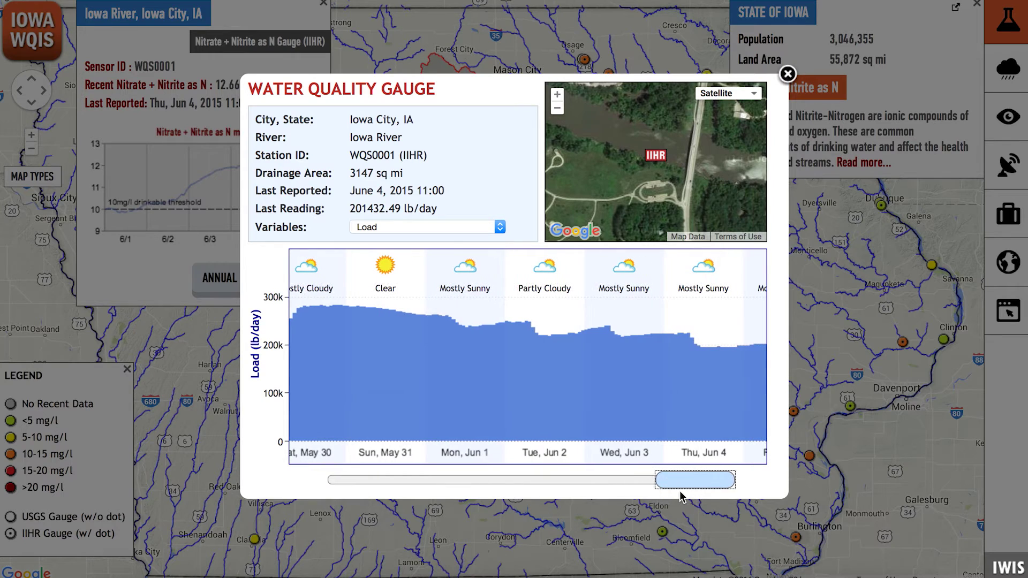
Switch the chart to nitrate Yield for earlier dates, then close the gauge window
mouse_move(599, 377)
click(488, 225)
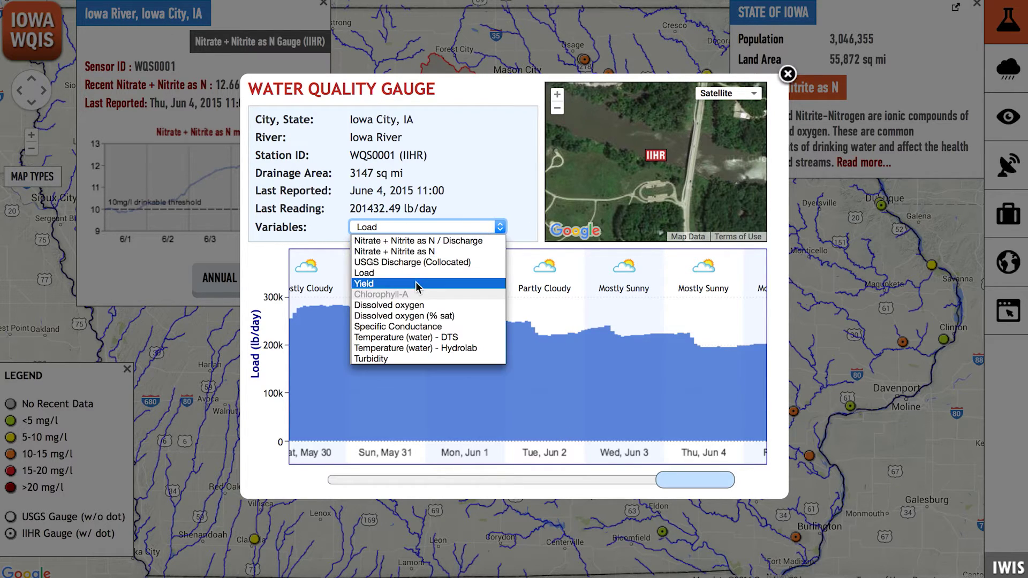
click(417, 285)
mouse_move(676, 482)
mouse_down()
mouse_move(396, 484)
mouse_move(480, 493)
mouse_move(679, 484)
mouse_up()
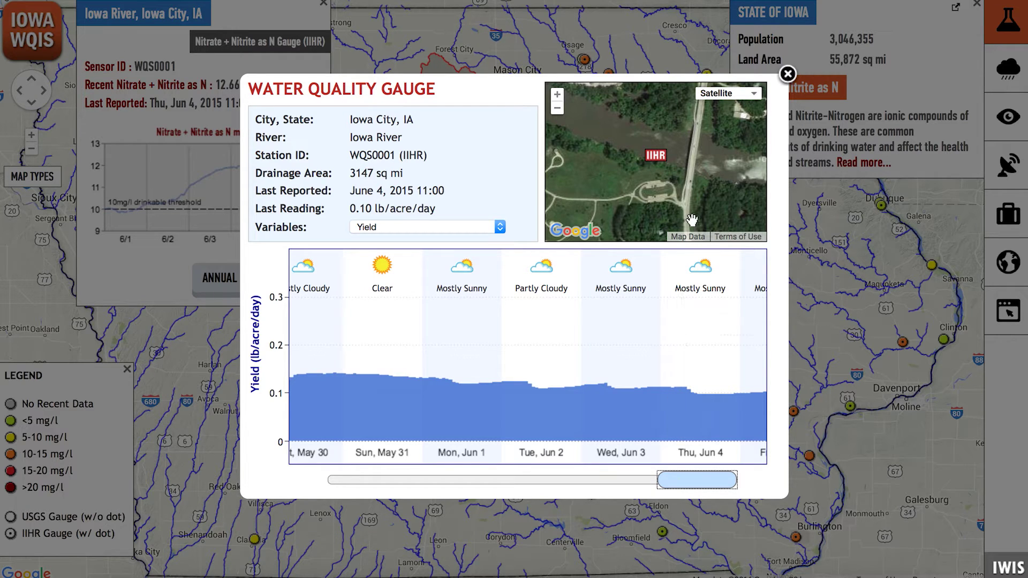
click(786, 73)
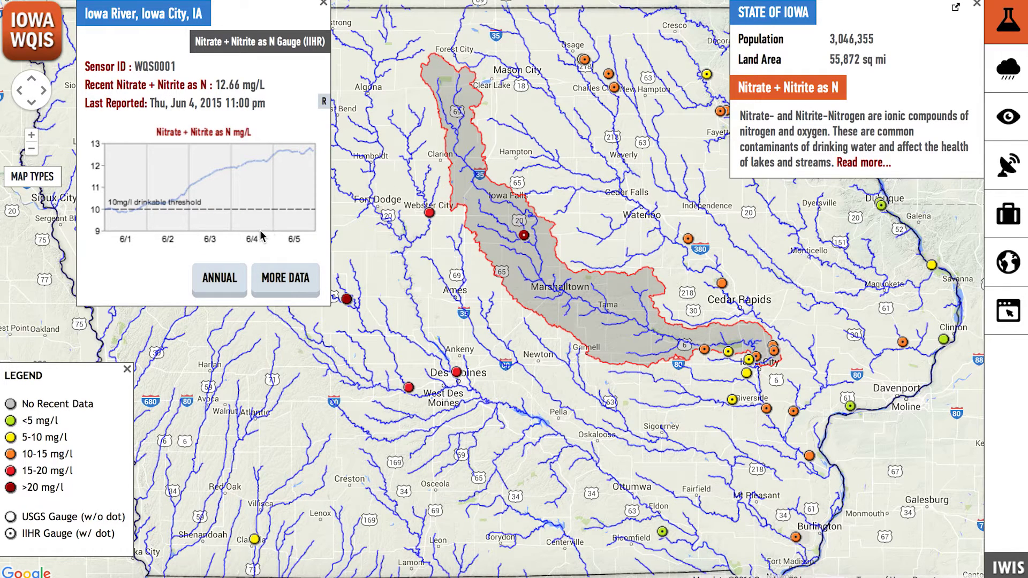
click(224, 283)
Compare 2015 and 2014 Daily Accumulated Load in the annual chart, then close it
click(216, 288)
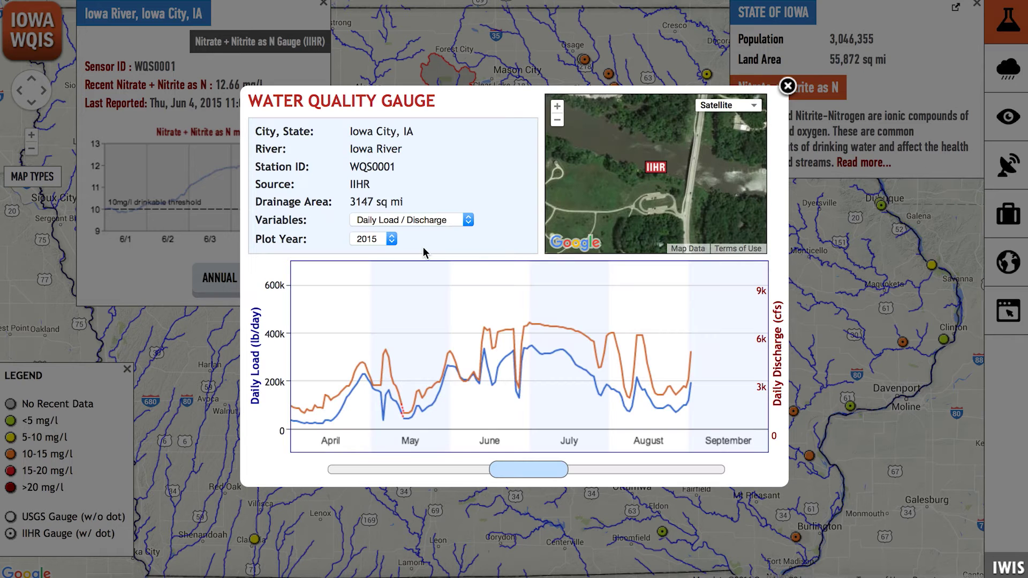
click(422, 222)
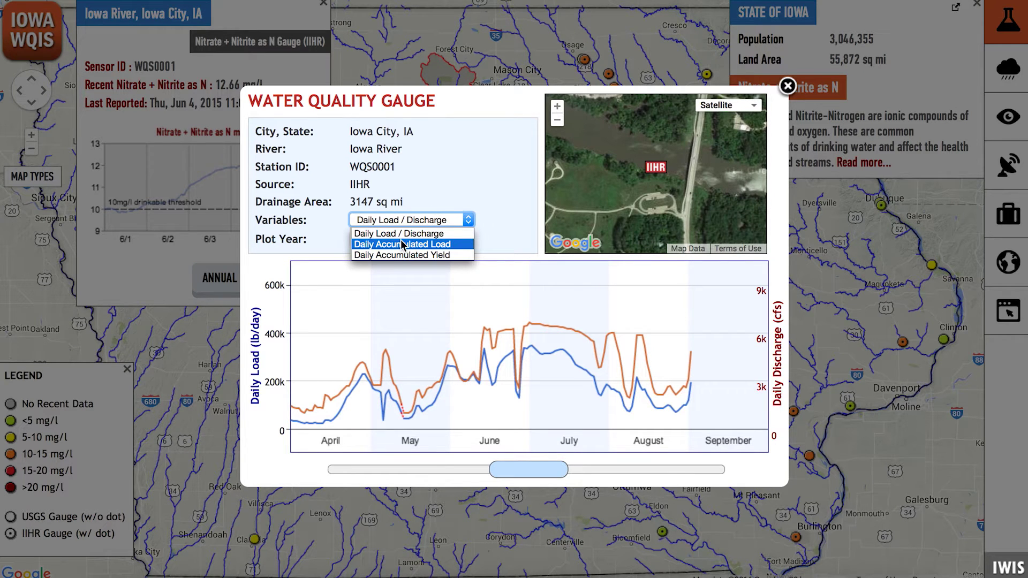
click(403, 244)
click(397, 239)
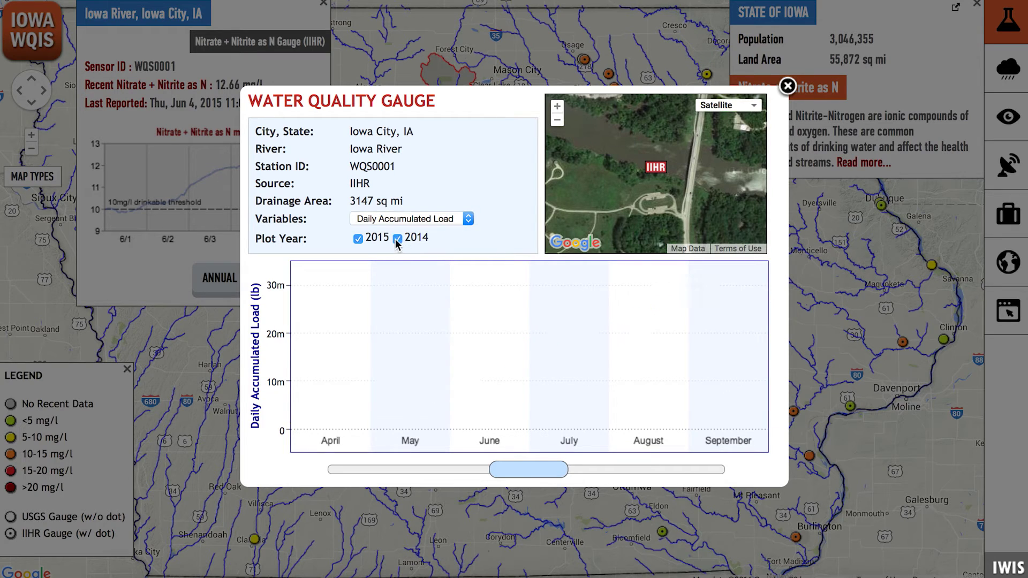
drag(505, 470, 472, 478)
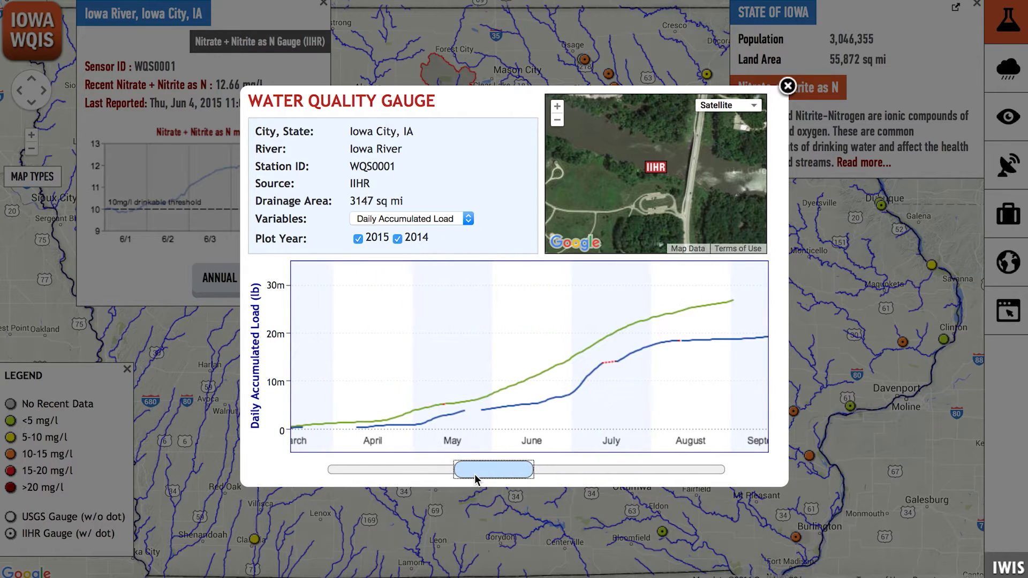
click(788, 86)
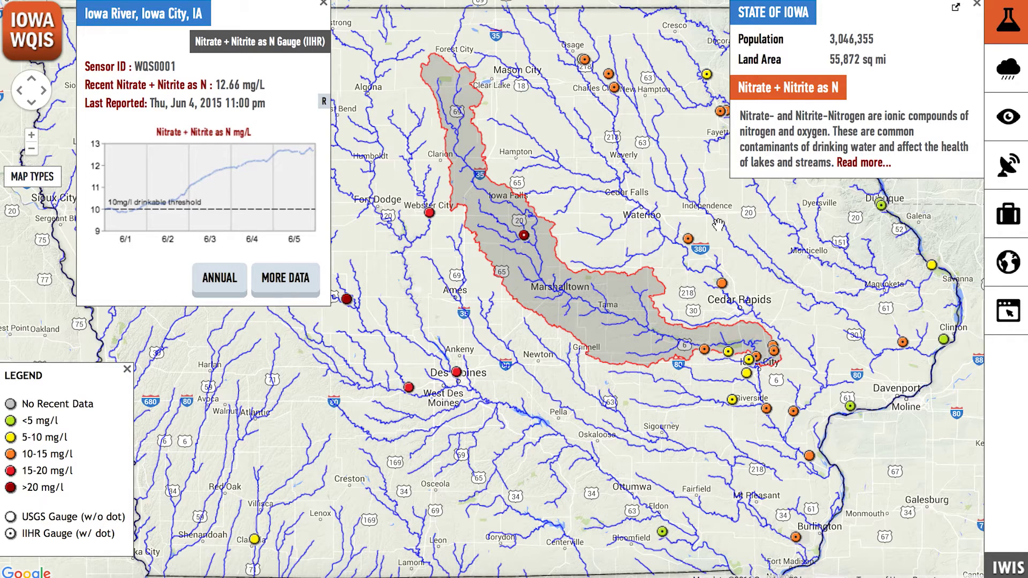
Sort the Sensor Summary Tables by Upstream Area, Nitrate + Nitrite, then Load, and close them
click(991, 33)
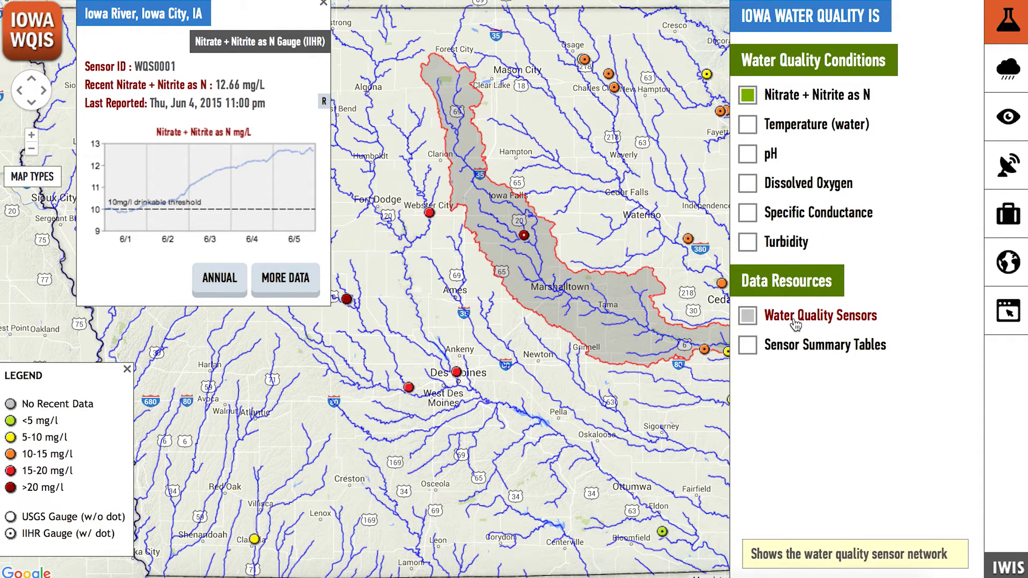
click(748, 345)
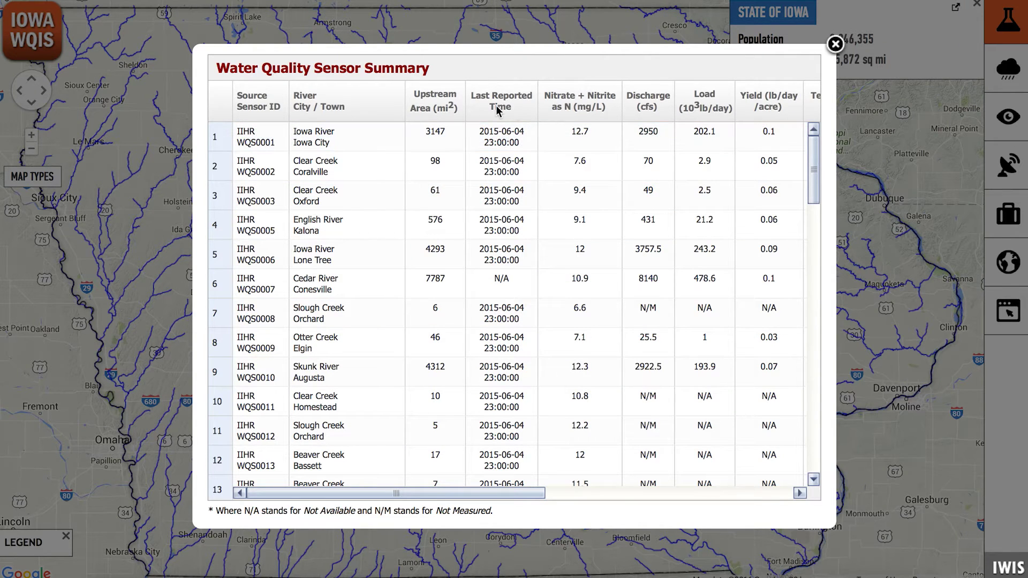
click(446, 103)
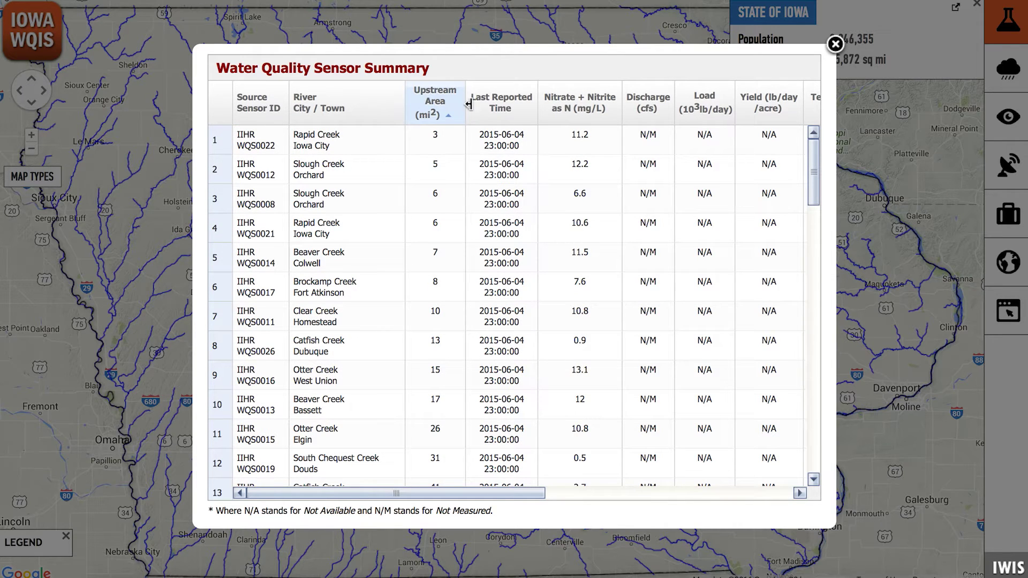
click(566, 108)
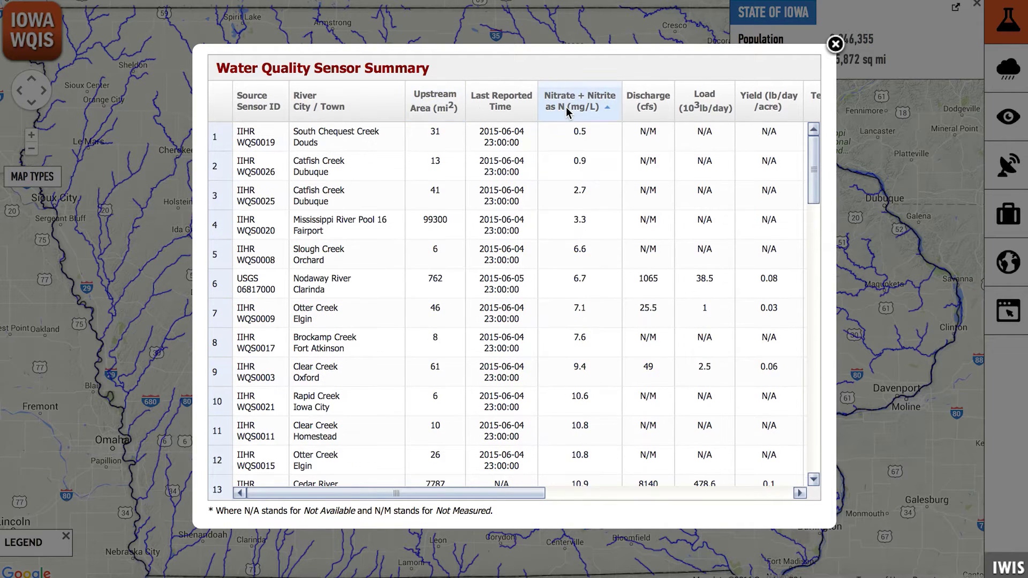
click(691, 118)
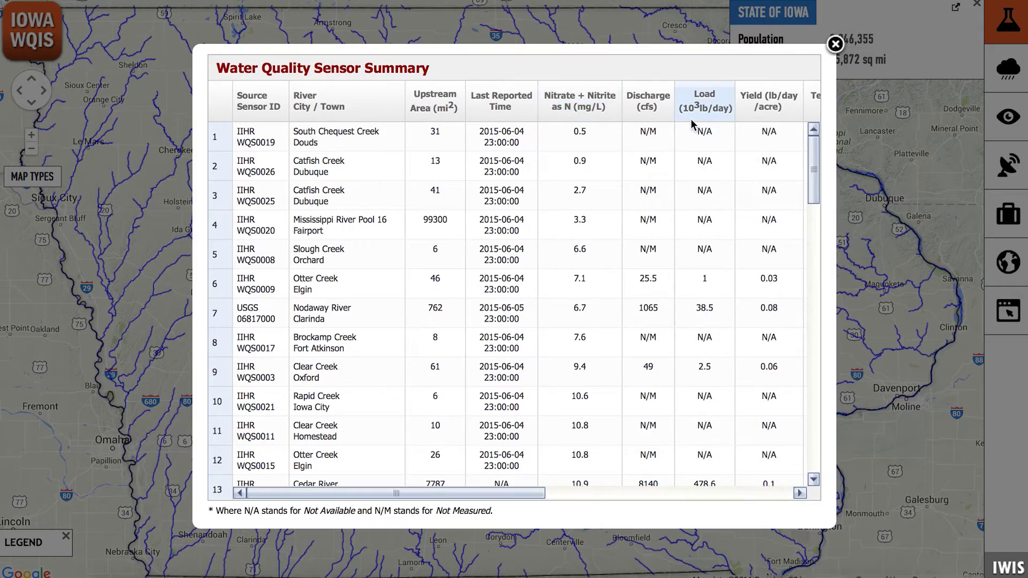
click(835, 45)
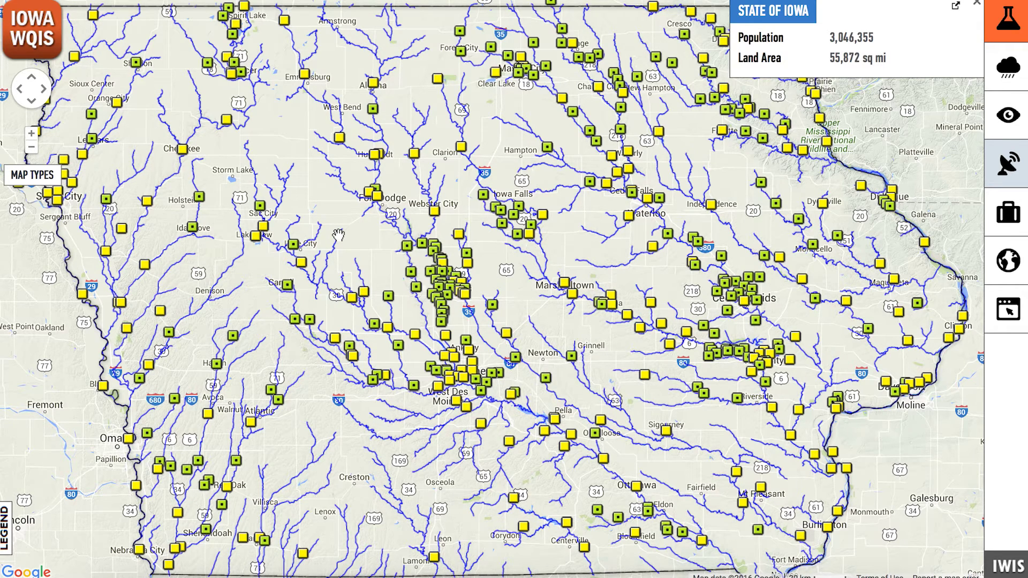
click(259, 205)
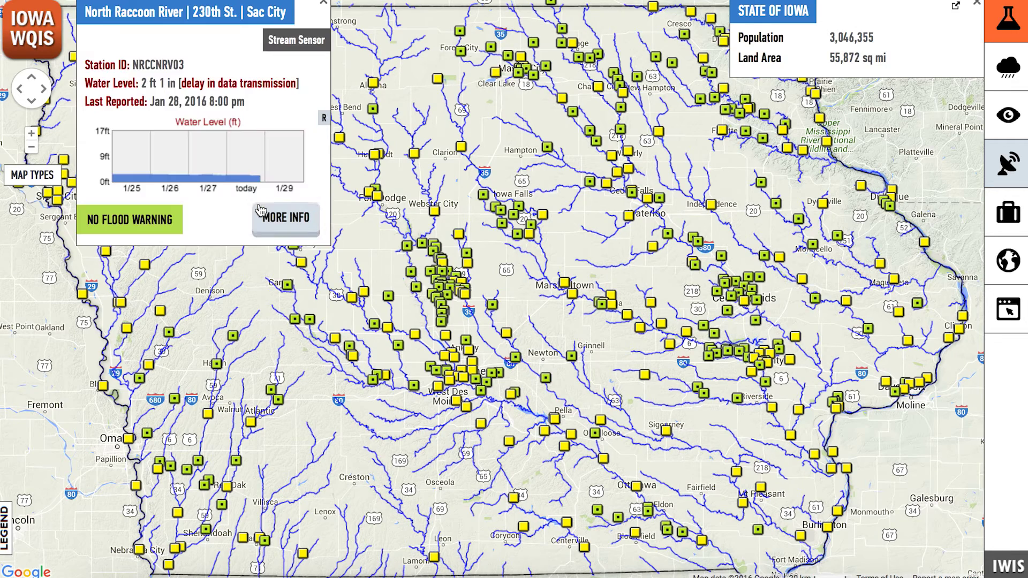
View the Sac City bridge sensor's full readings, then bring up the Community View panel
click(278, 218)
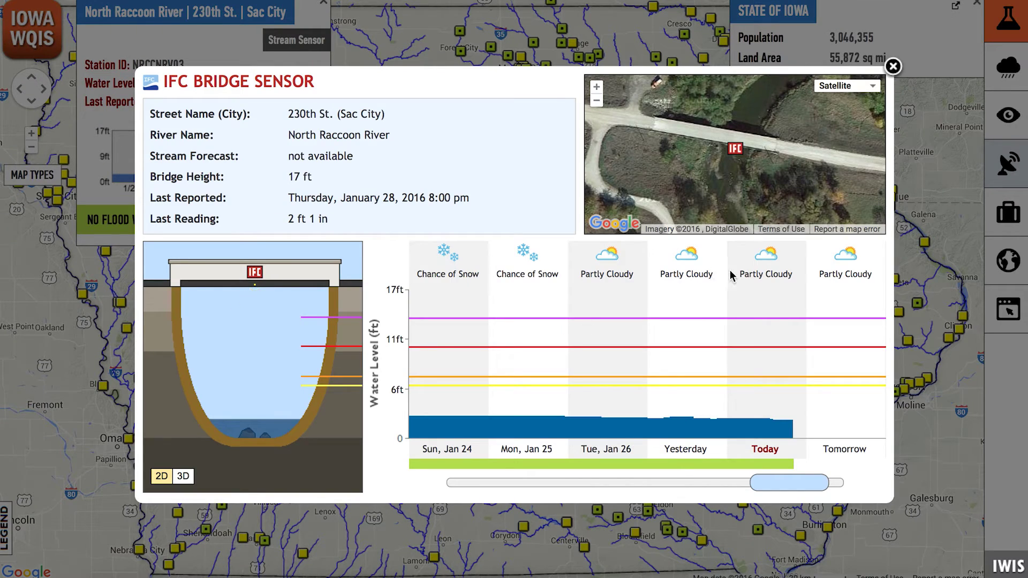
click(892, 70)
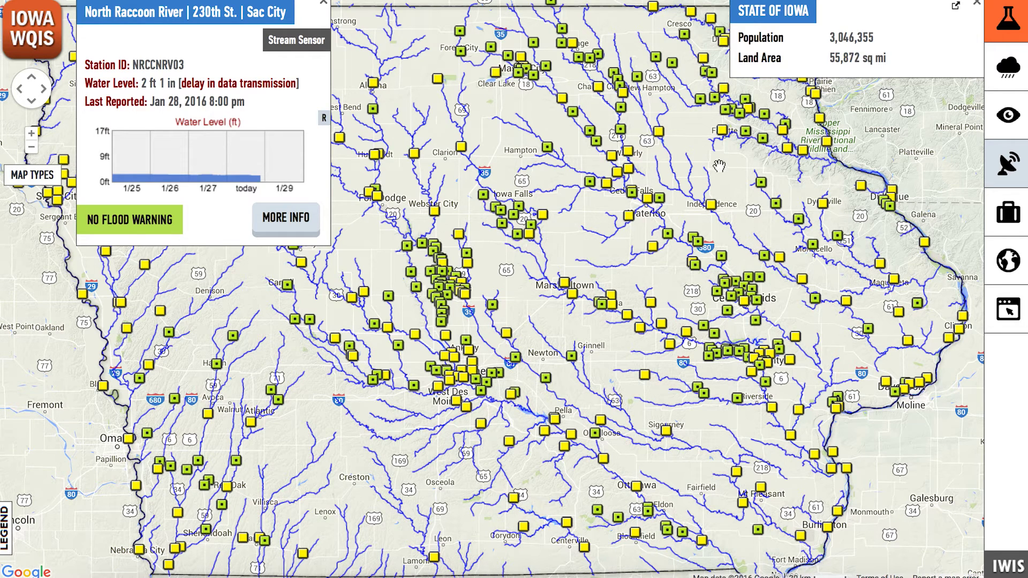
click(996, 125)
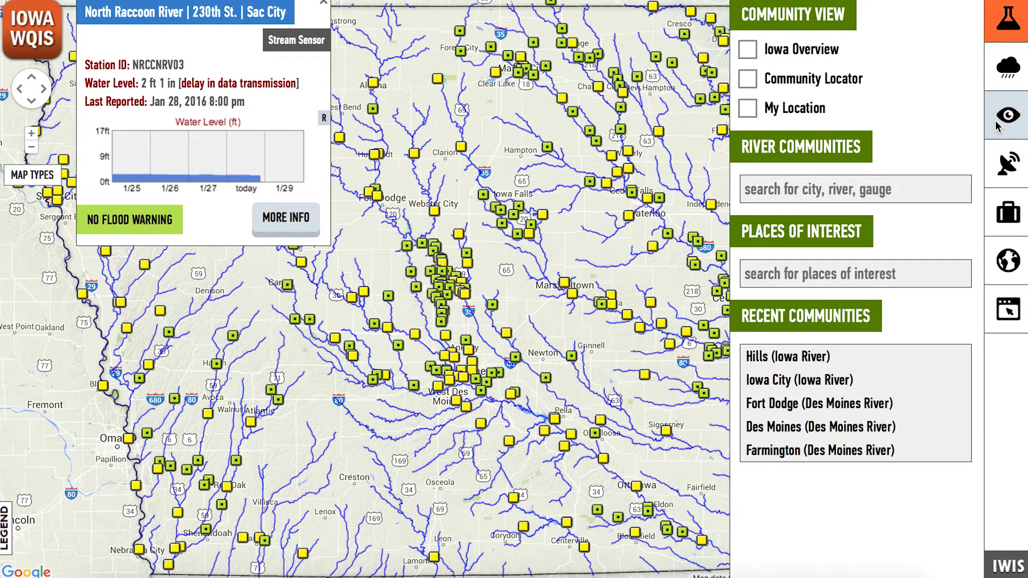
Search 'hills' in River Communities, select Hills (Iowa River), and show the Data Resources layers
click(906, 187)
text(hills)
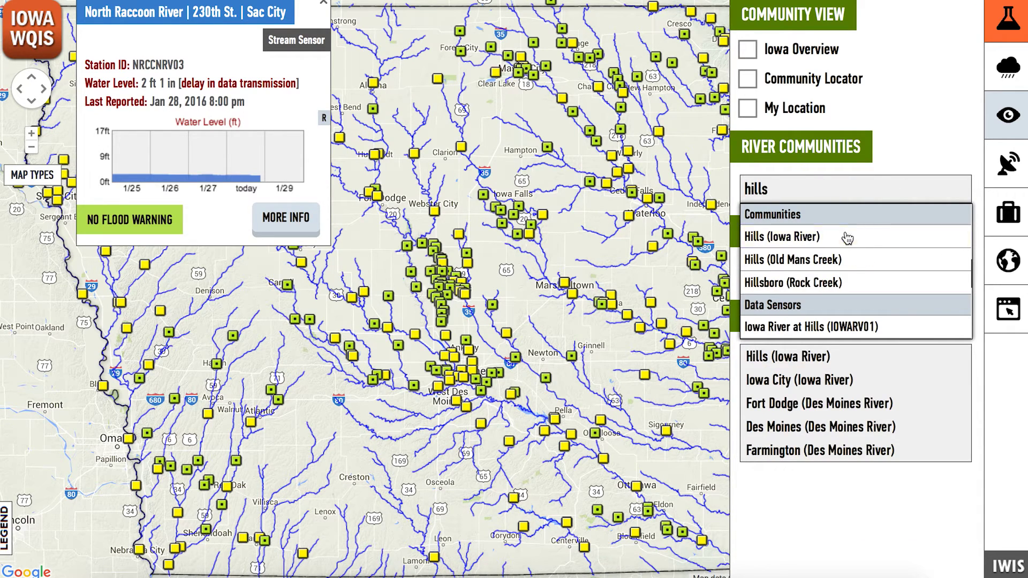
click(845, 237)
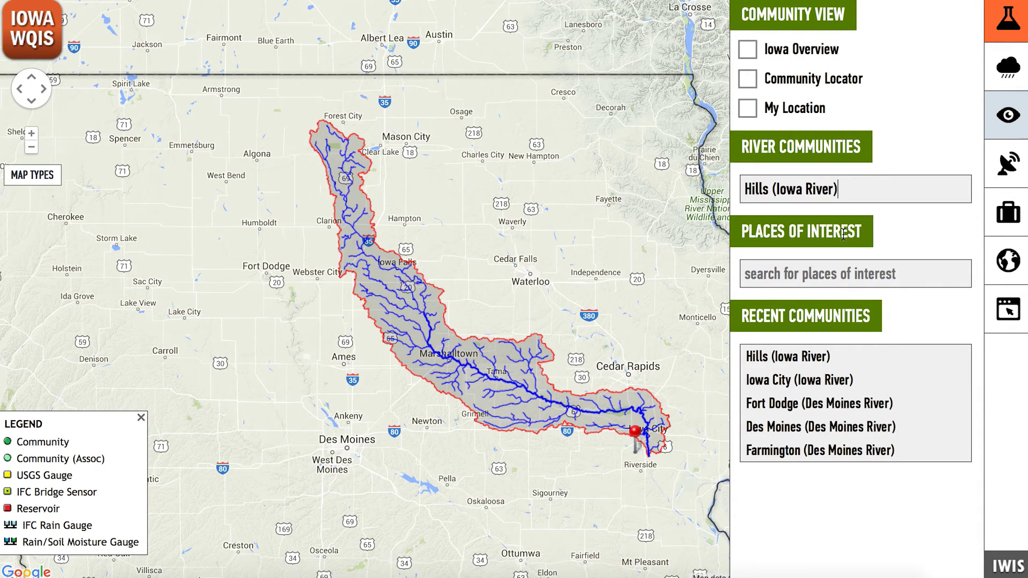
click(666, 303)
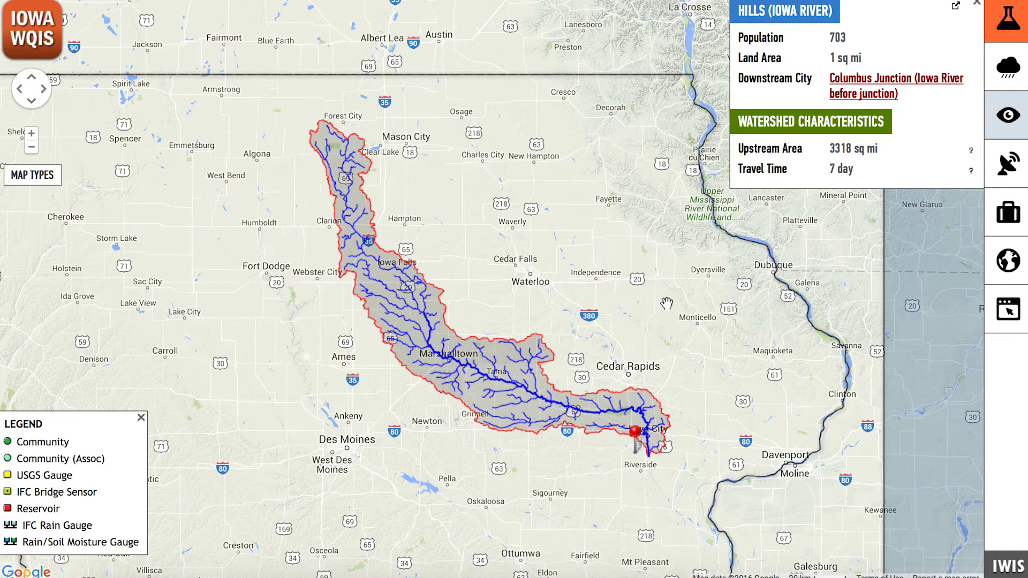
click(1008, 163)
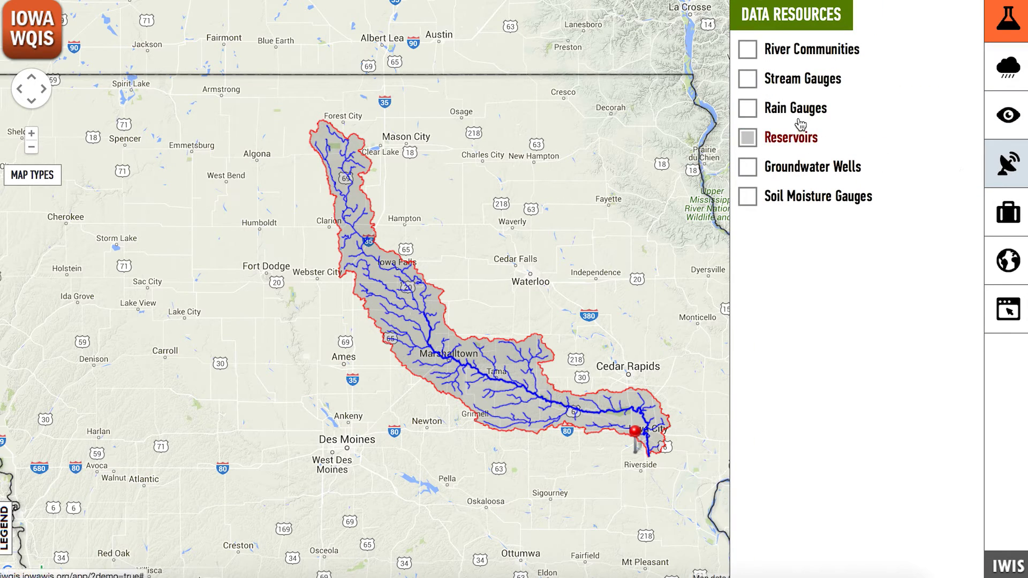
Turn on stream gauges and water quality sensors on the map
click(748, 81)
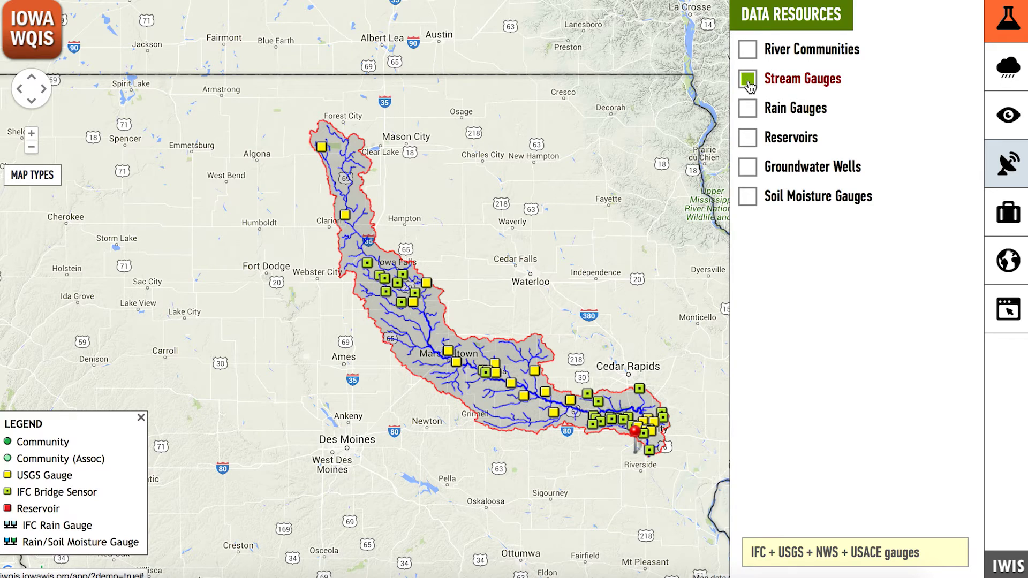
click(690, 224)
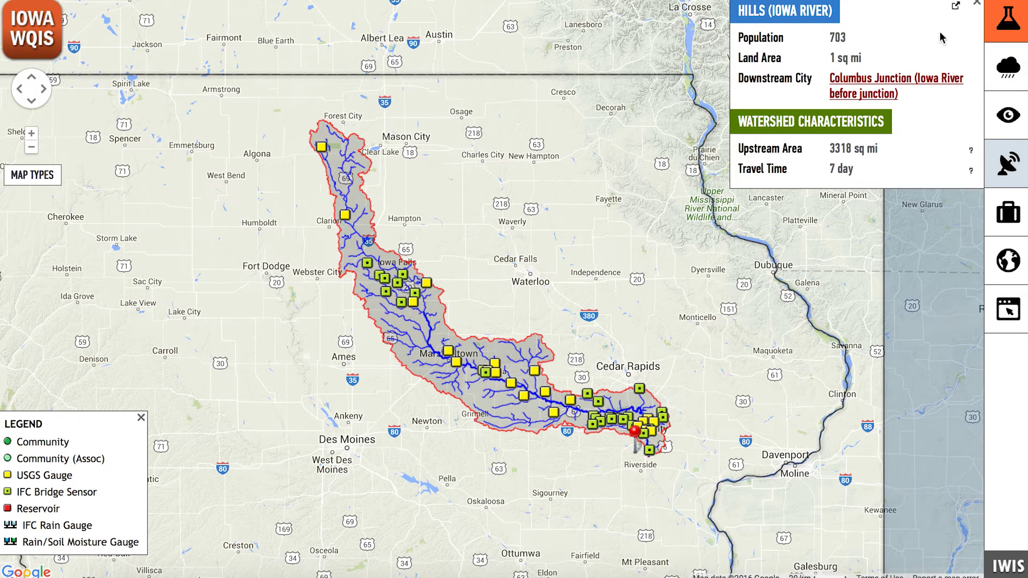
click(1002, 26)
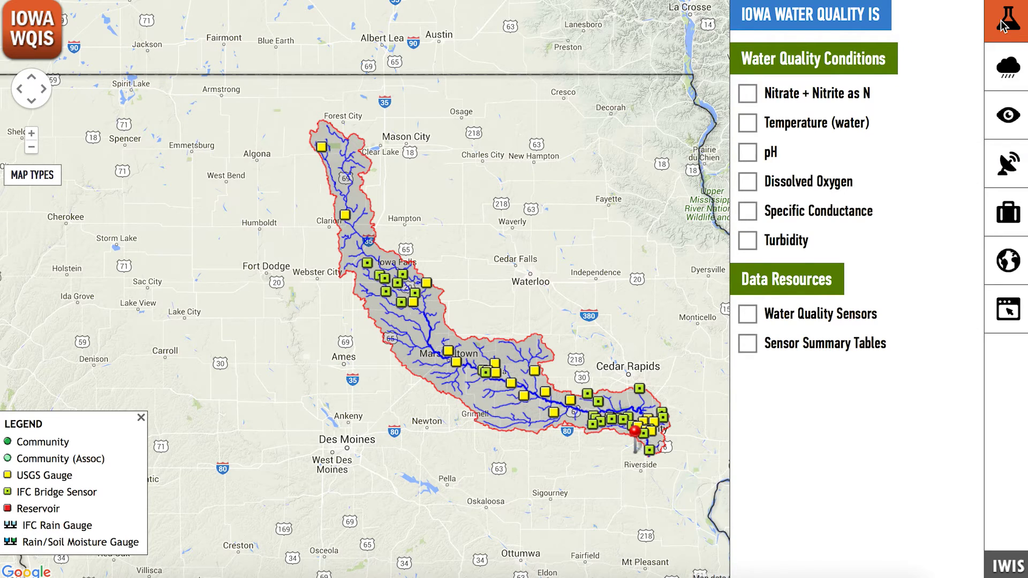
click(746, 316)
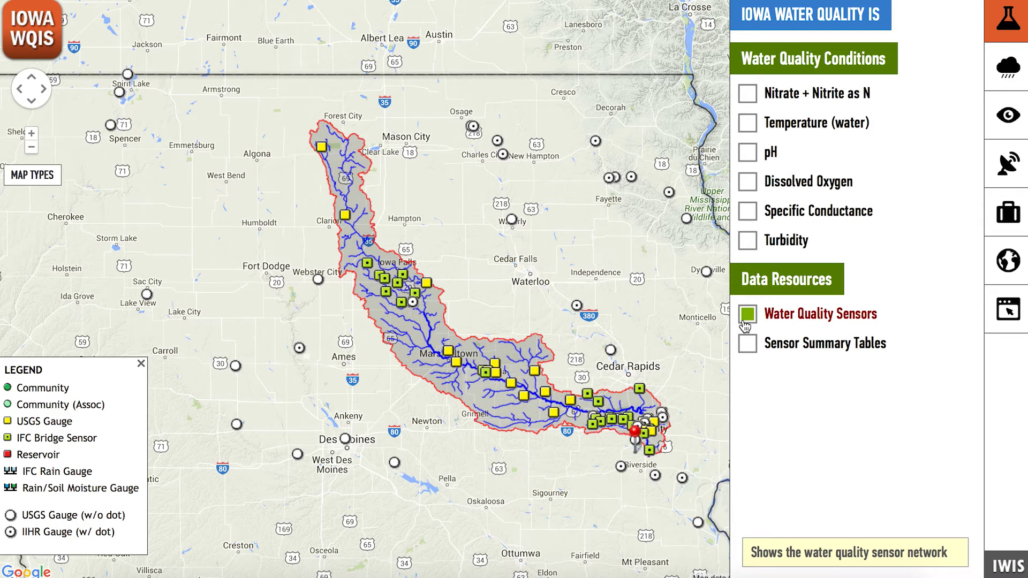
Hide stream gauges and show Hills (Iowa River) details: population 703, 3318 sq mi, 7-day travel
click(1007, 163)
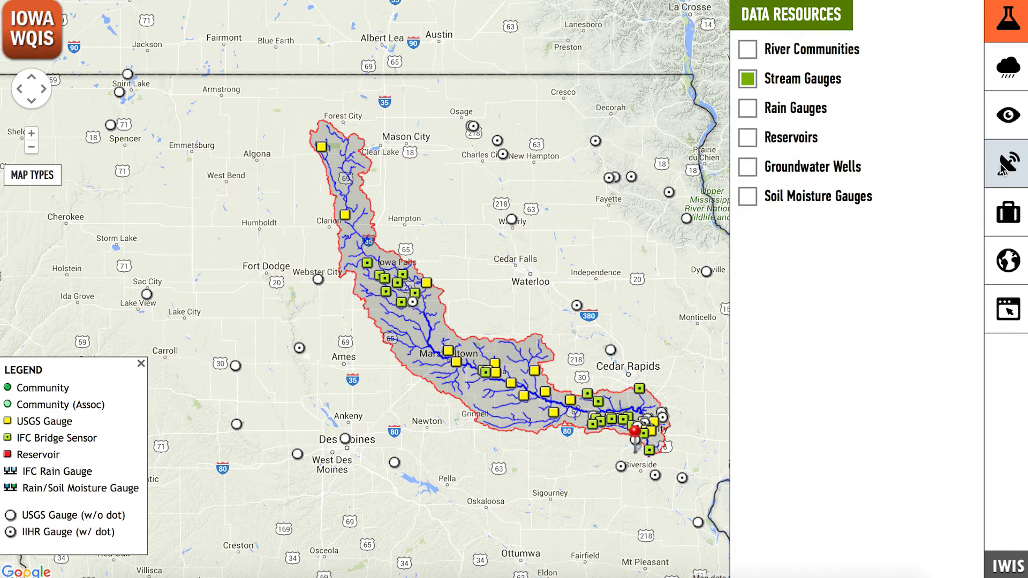
click(747, 81)
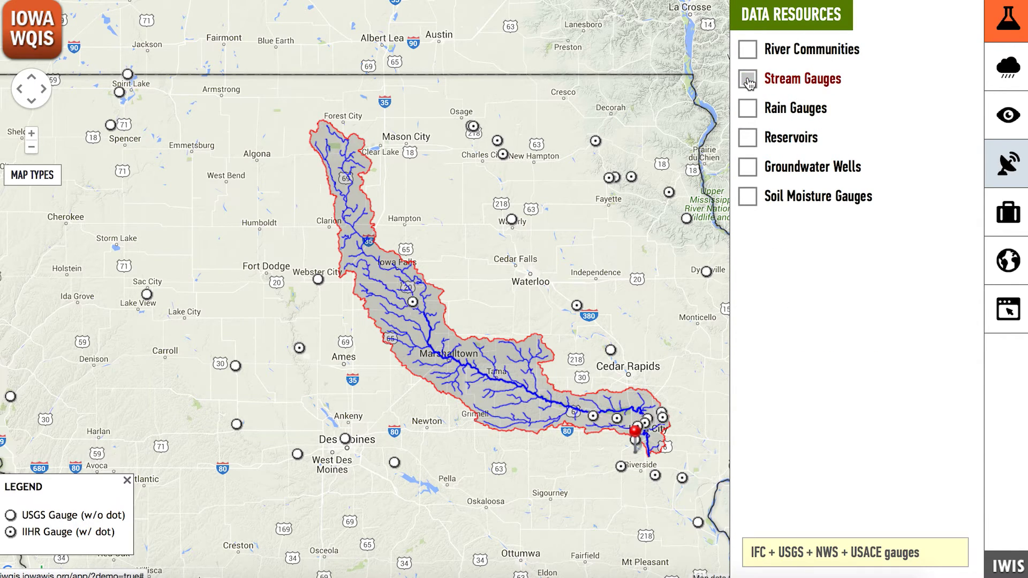
click(529, 308)
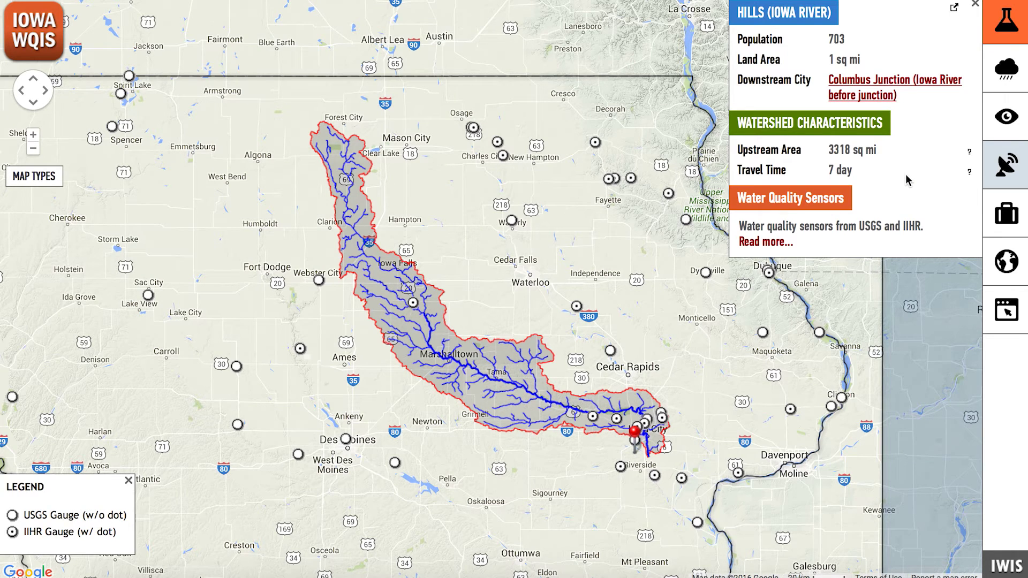
click(998, 77)
Show current rainfall, then daily rainfall stepped back one day over the Hills watershed
click(747, 53)
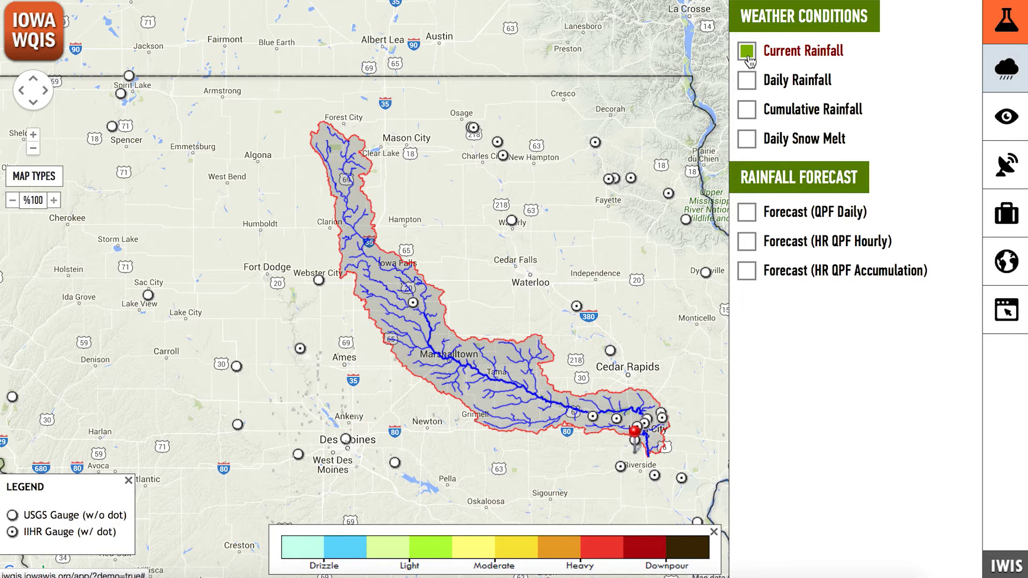
click(747, 80)
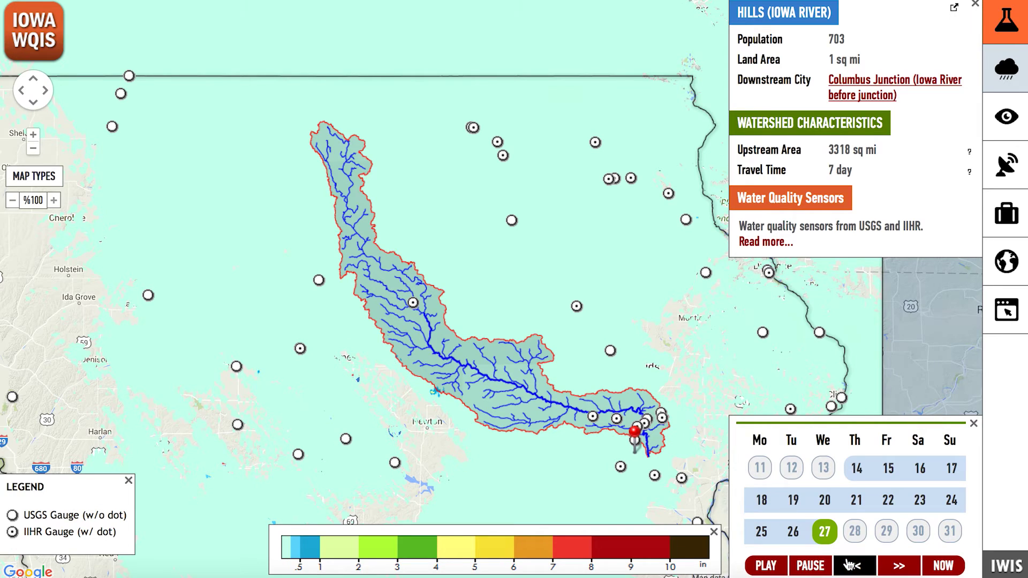
click(851, 564)
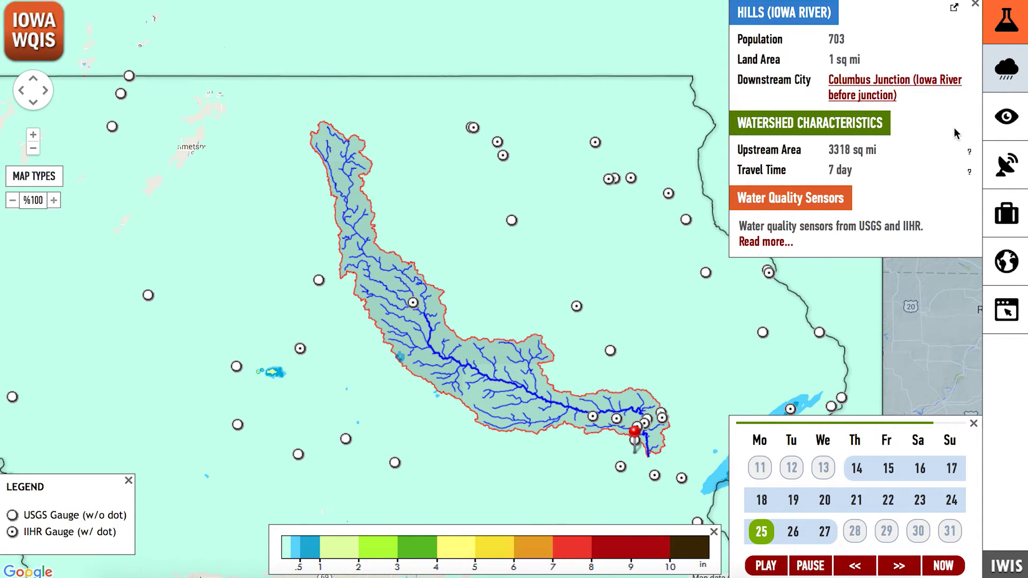
click(996, 83)
Show cumulative rainfall extended three days earlier, then turn on the Daily Snow Melt layer
click(791, 109)
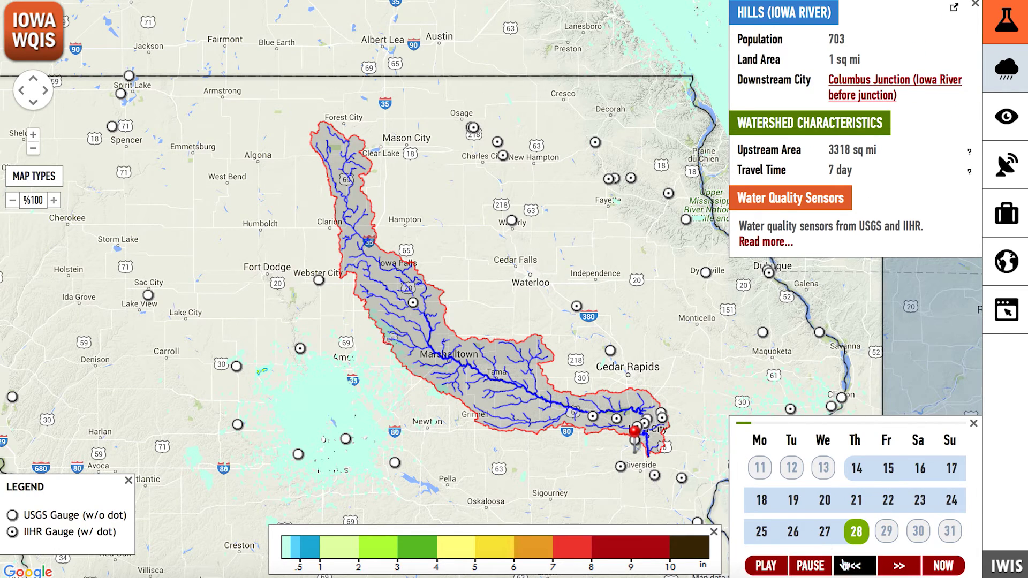
click(851, 566)
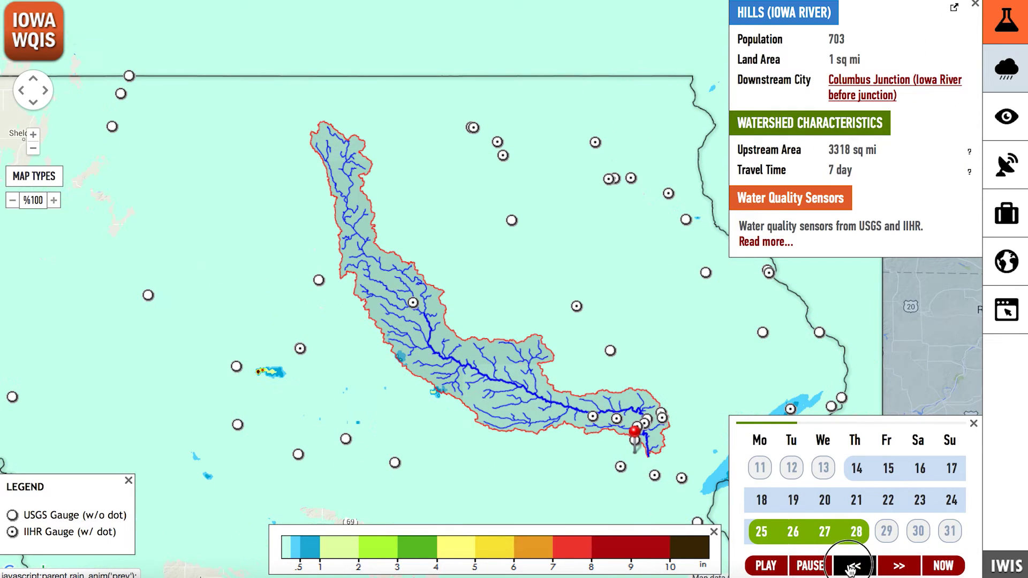
click(851, 566)
click(851, 566)
click(1005, 69)
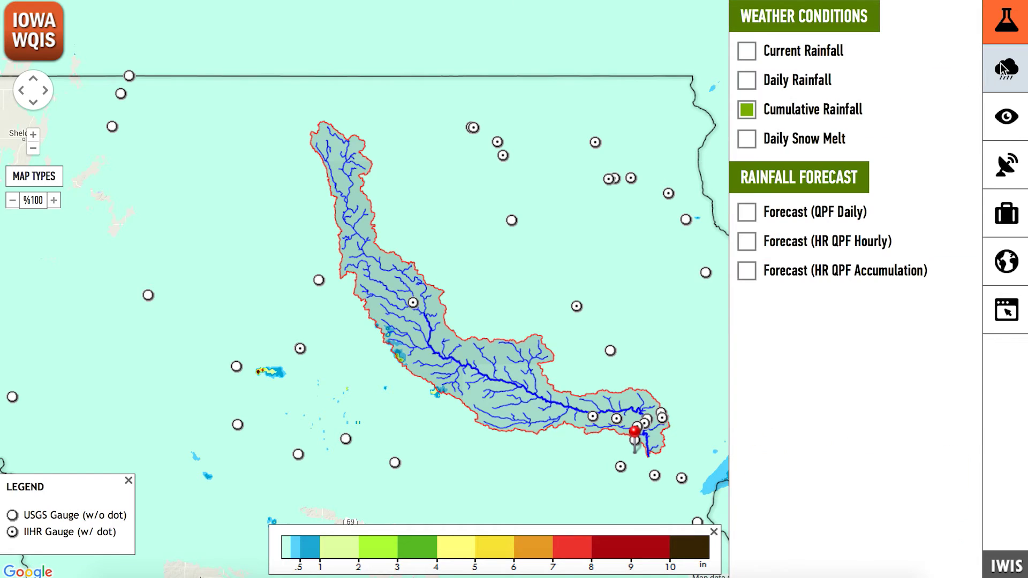
click(754, 141)
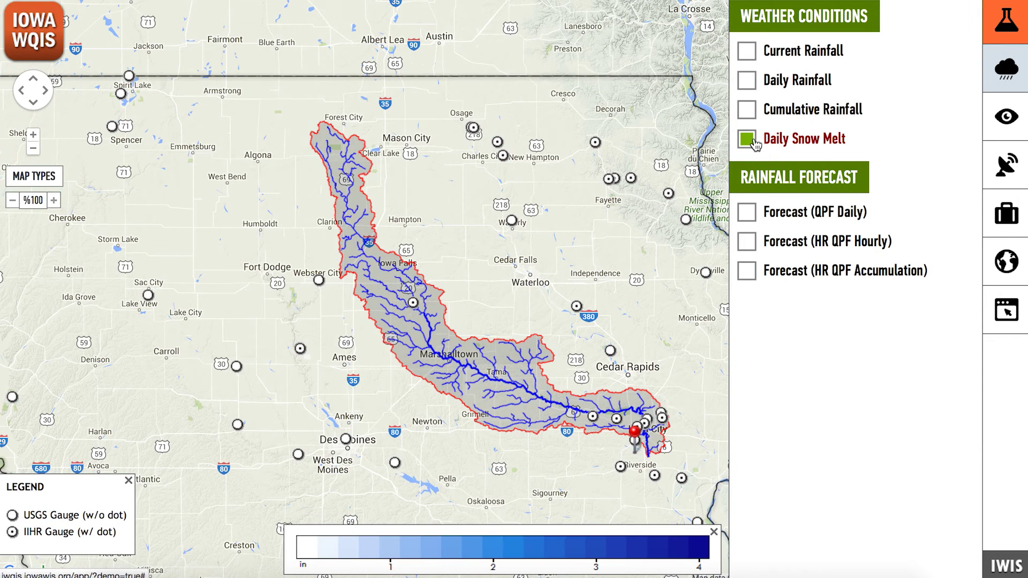
Turn on the Forecast (QPF Daily) layer and step the forecast through to the 31st
click(746, 212)
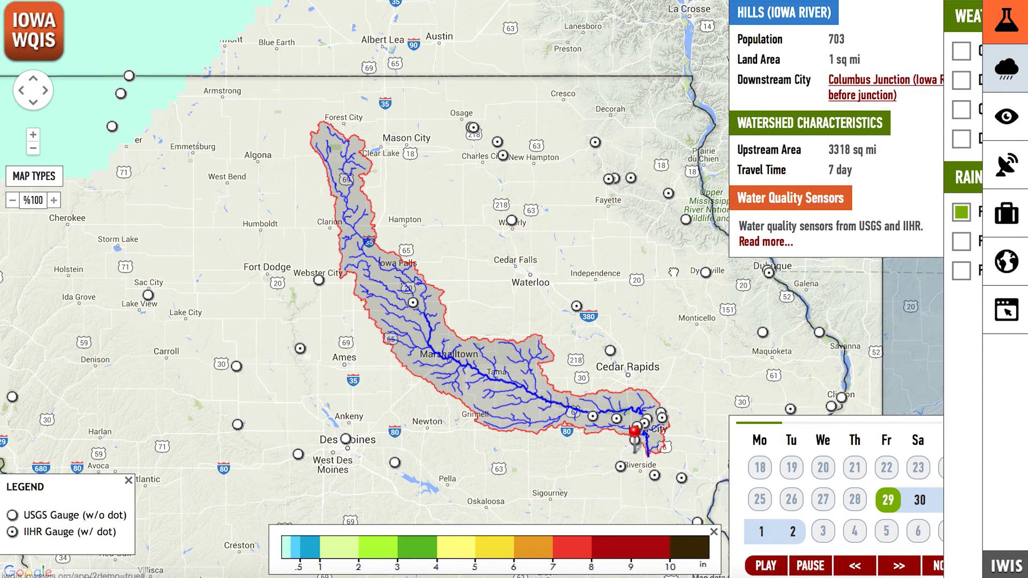
click(889, 566)
click(890, 566)
click(889, 567)
click(889, 566)
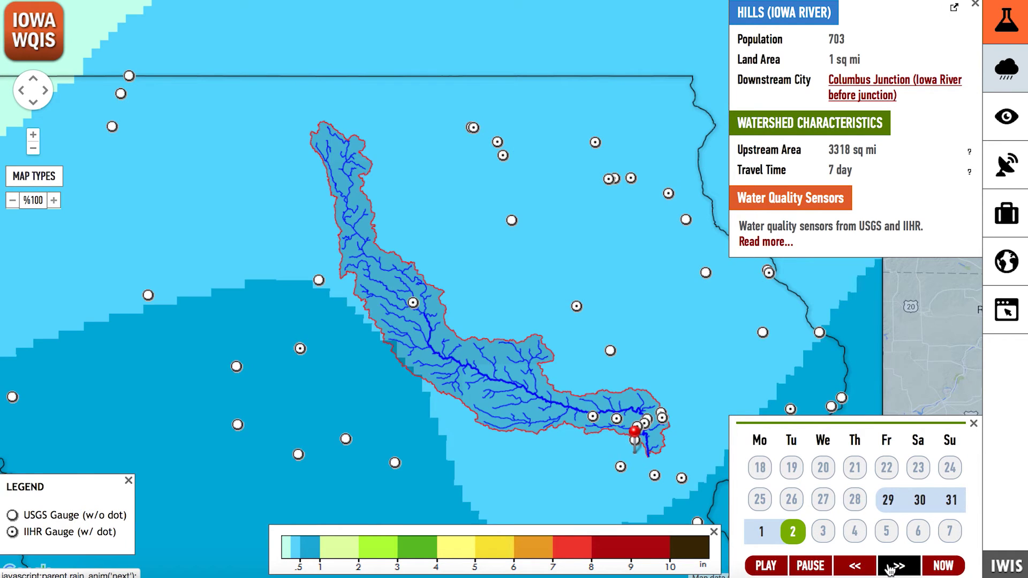
click(890, 566)
click(890, 566)
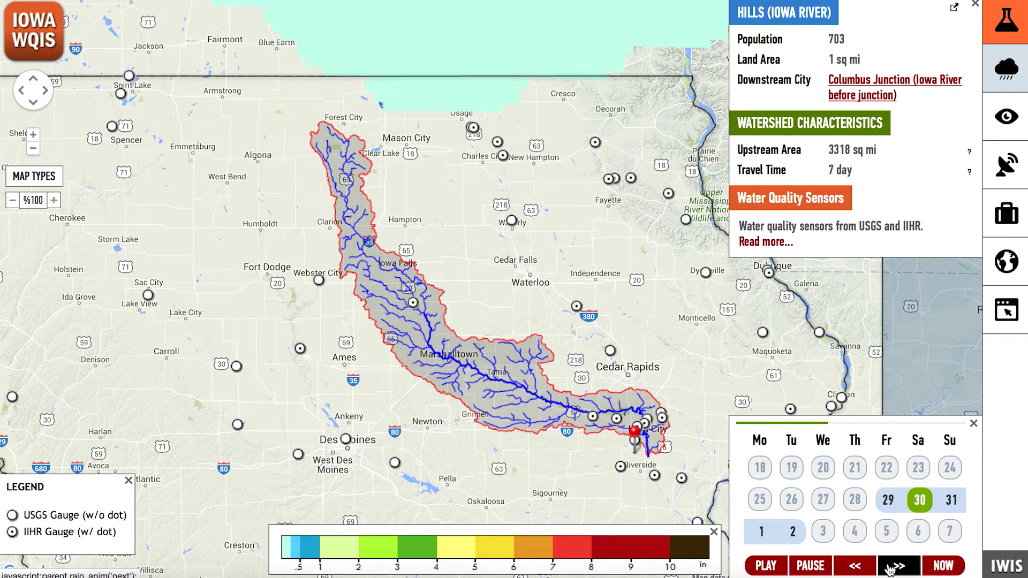
click(890, 566)
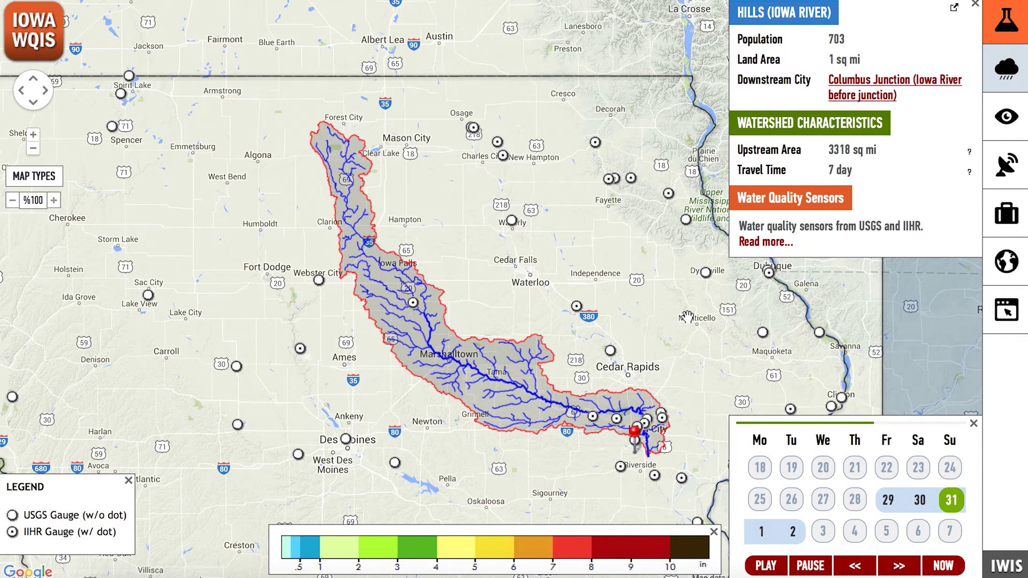
click(1005, 314)
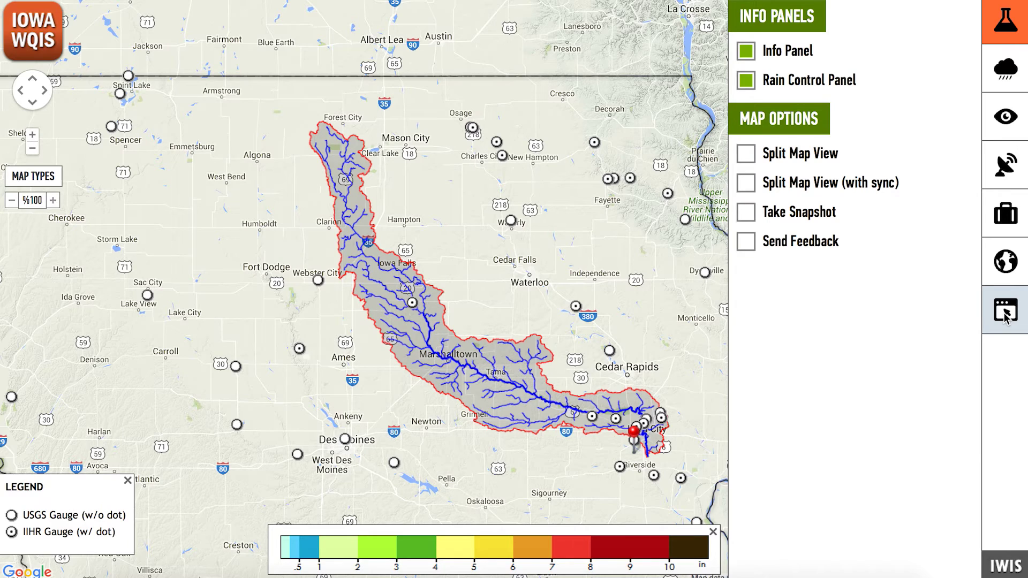
Take a snapshot of the watershed map showing the QPF rainfall forecast
click(746, 213)
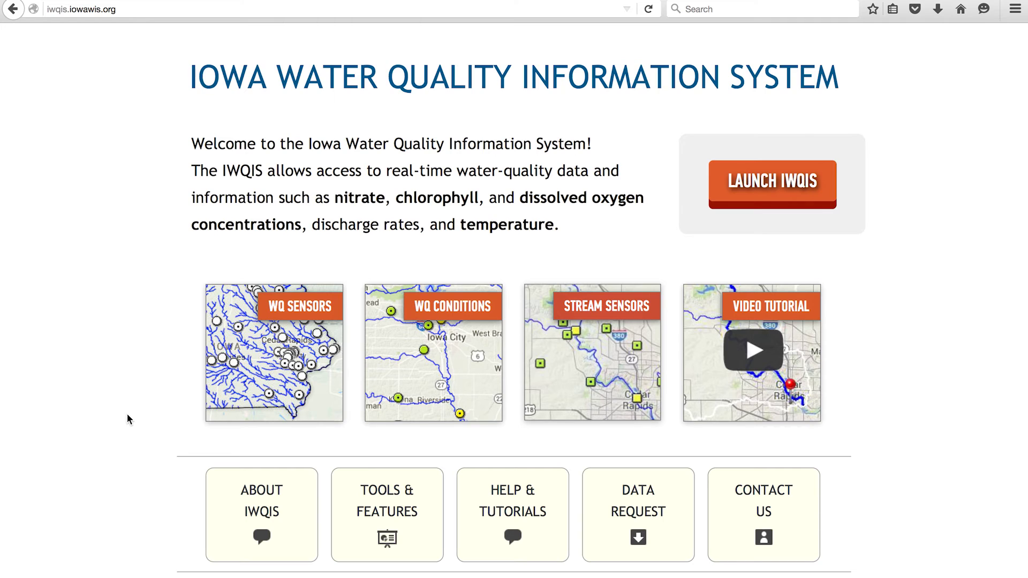
click(383, 504)
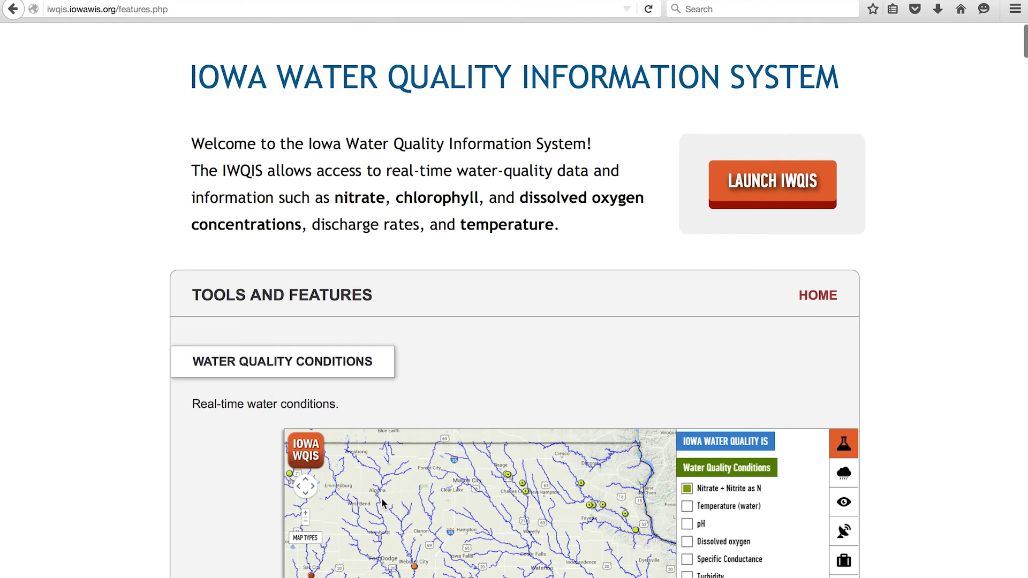
scroll(123, 355, down, 10)
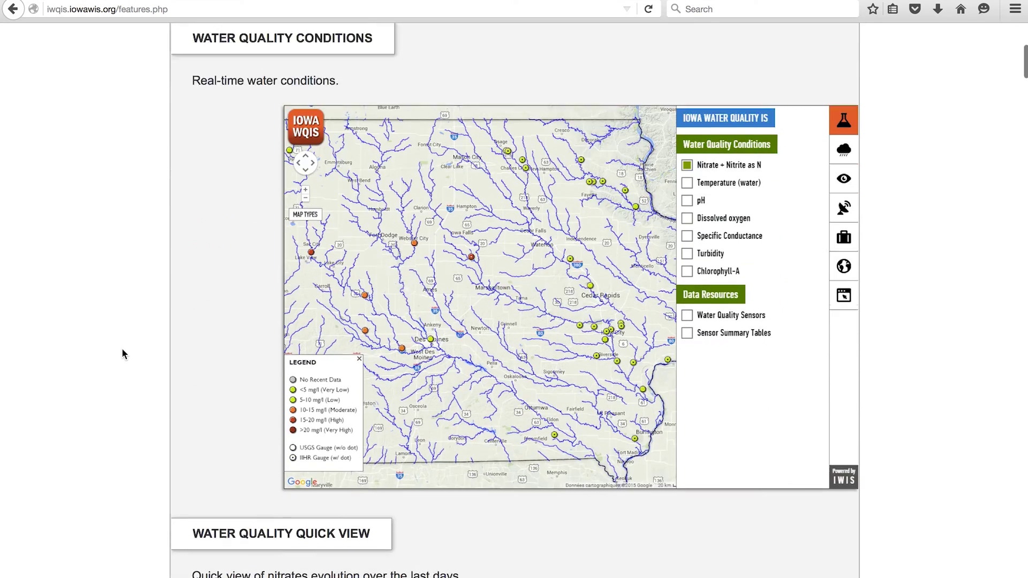
scroll(122, 354, down, 8)
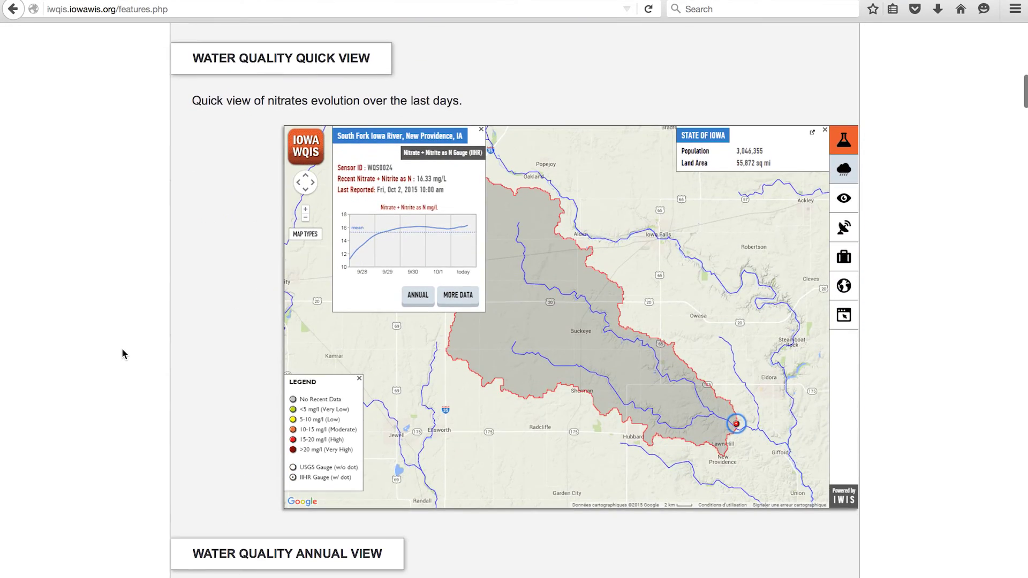
click(13, 9)
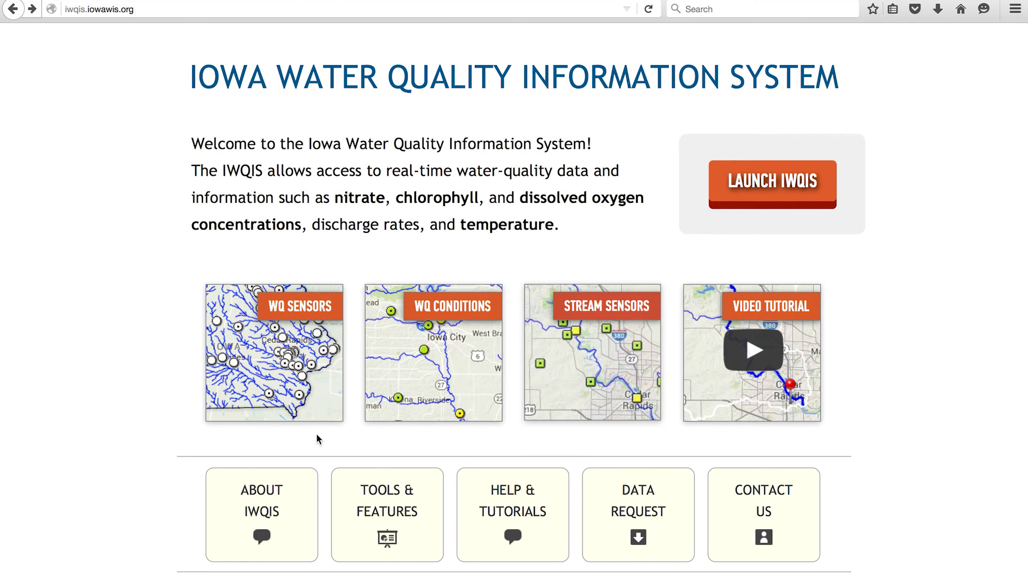
click(513, 499)
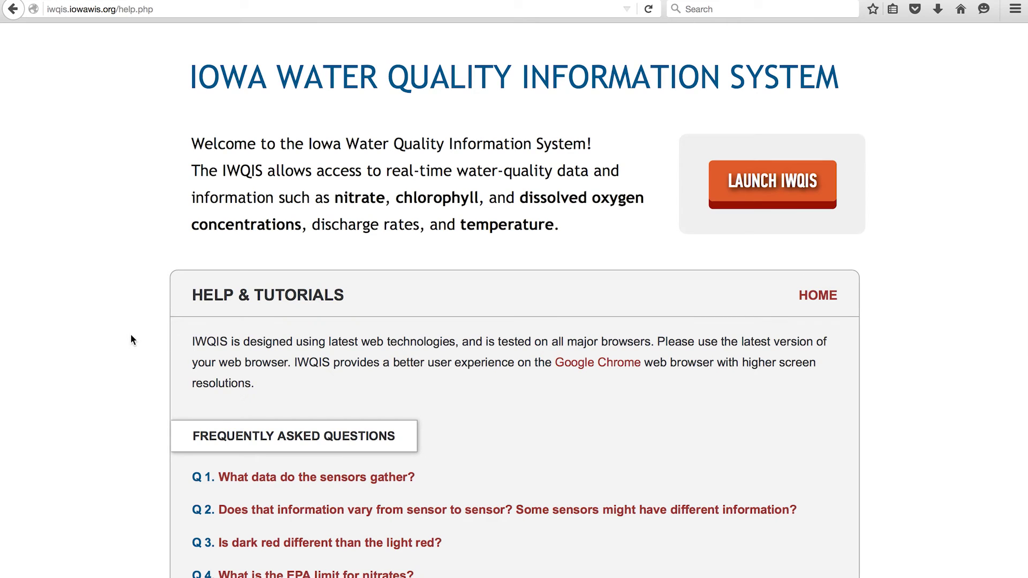
scroll(112, 343, down, 6)
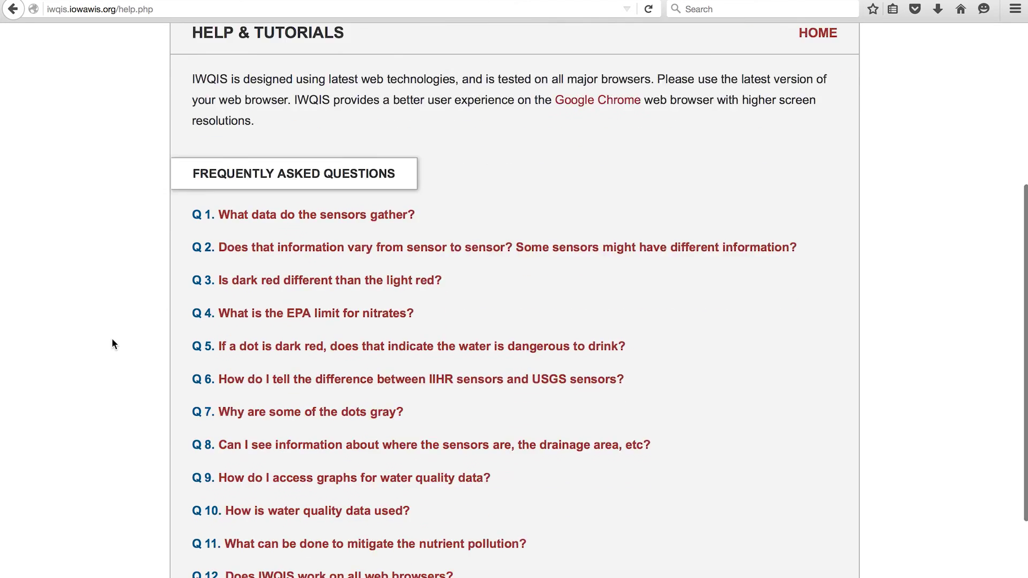
scroll(112, 343, down, 1)
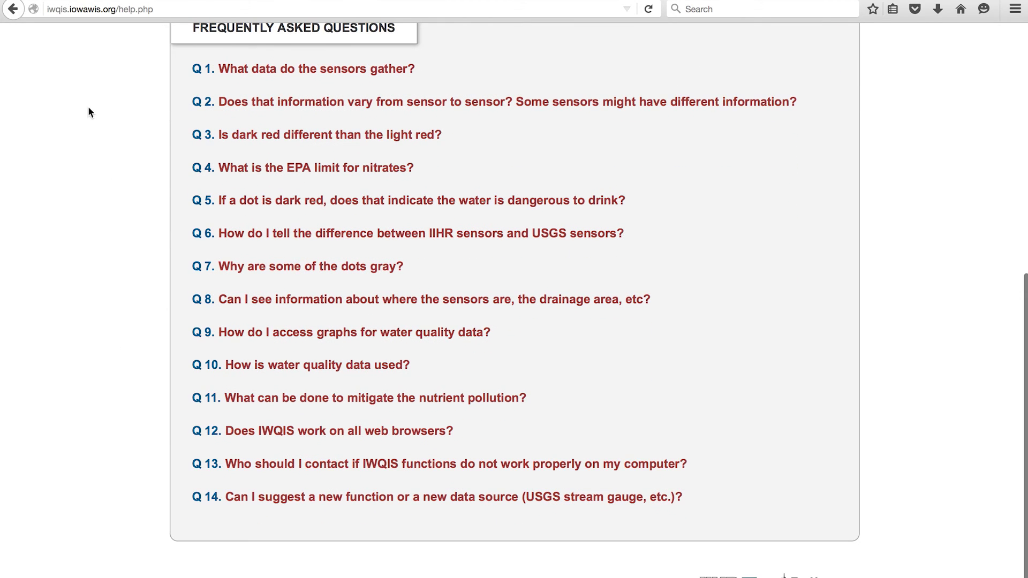
click(11, 9)
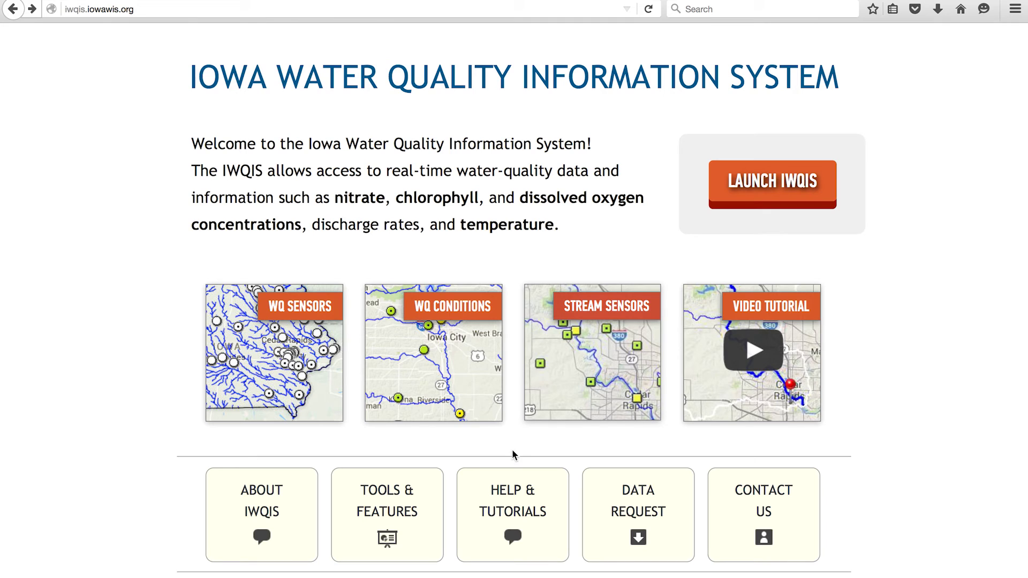
click(642, 503)
scroll(106, 328, down, 5)
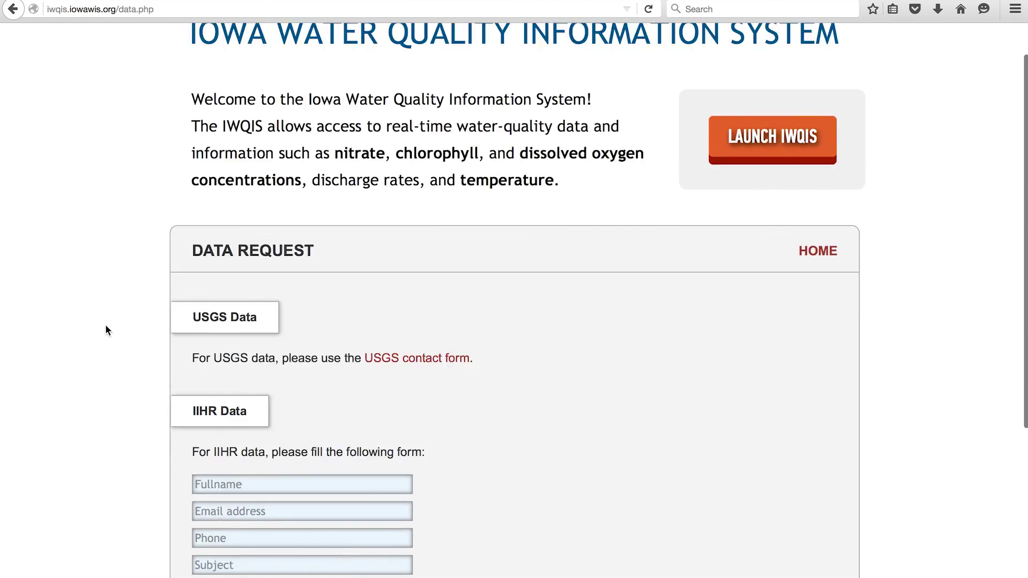
click(204, 252)
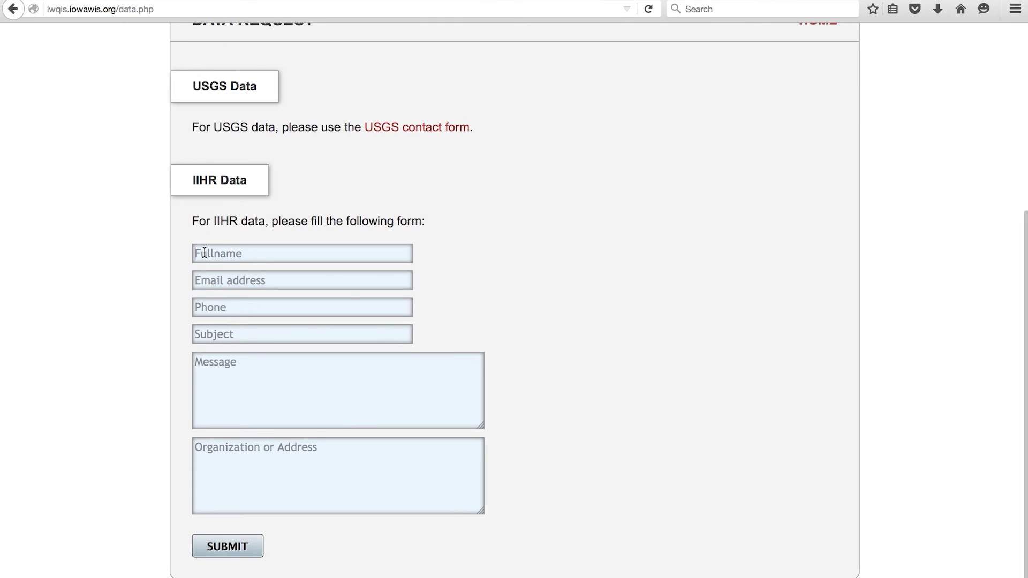
click(12, 9)
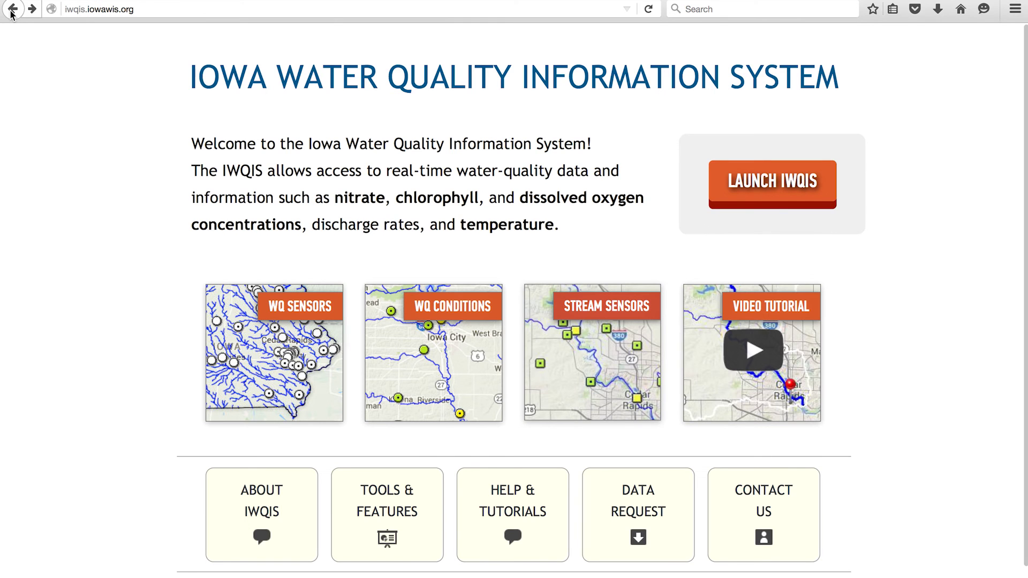